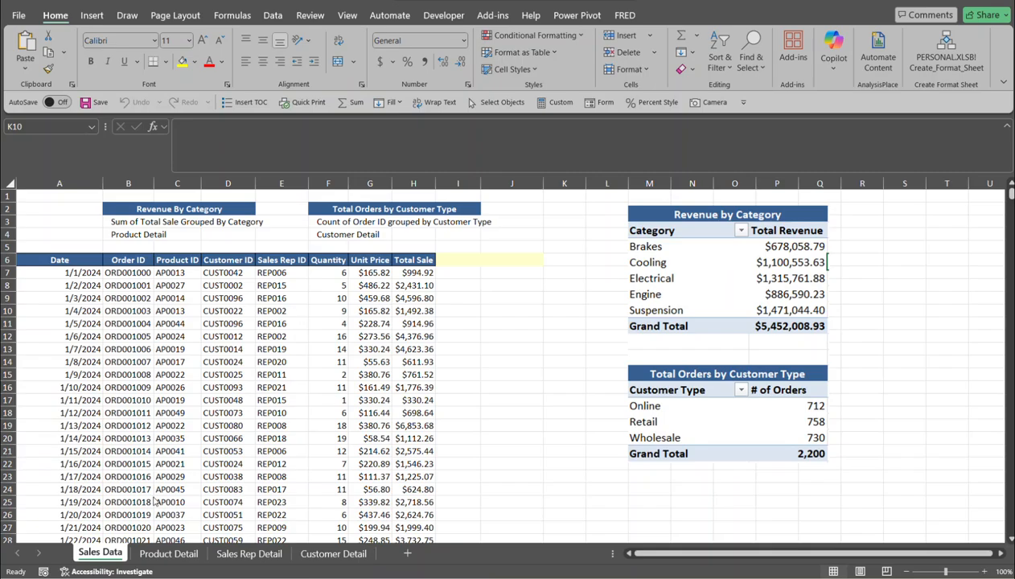
- Review the Product Detail, Sales Rep Detail and Customer Detail sheets, and return to the Sales Data sheet
left_click(175, 551)
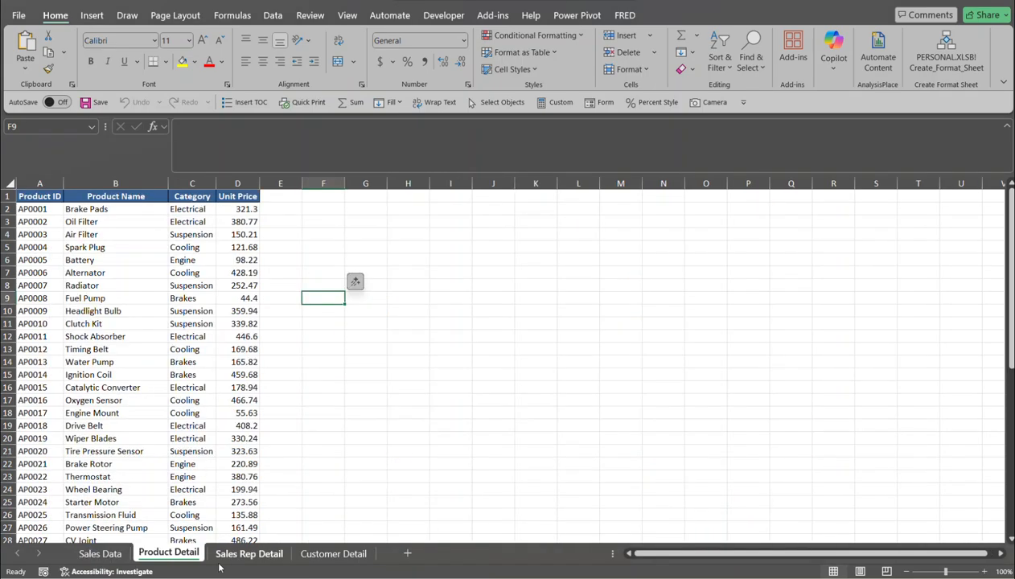
left_click(253, 554)
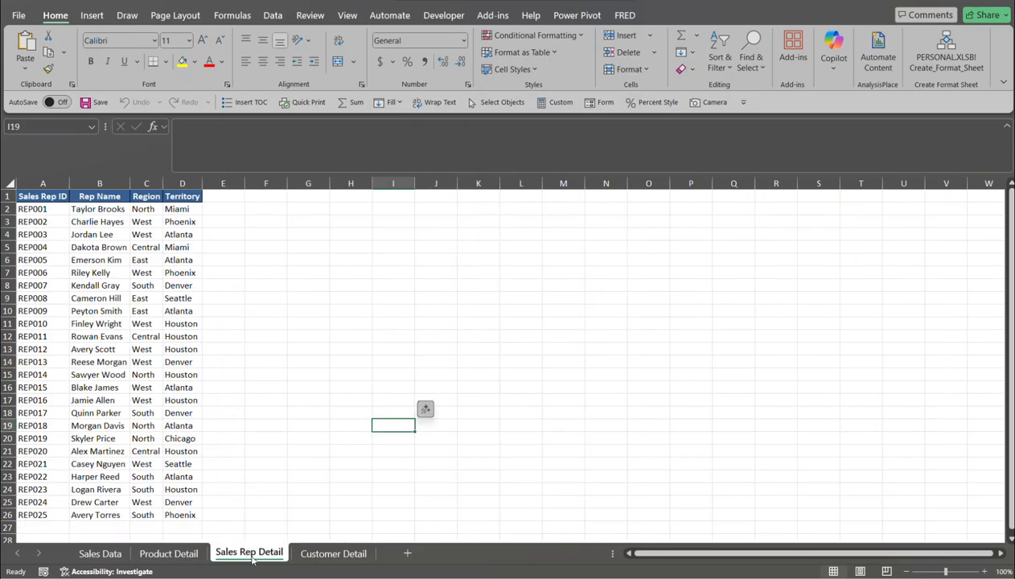
left_click(355, 554)
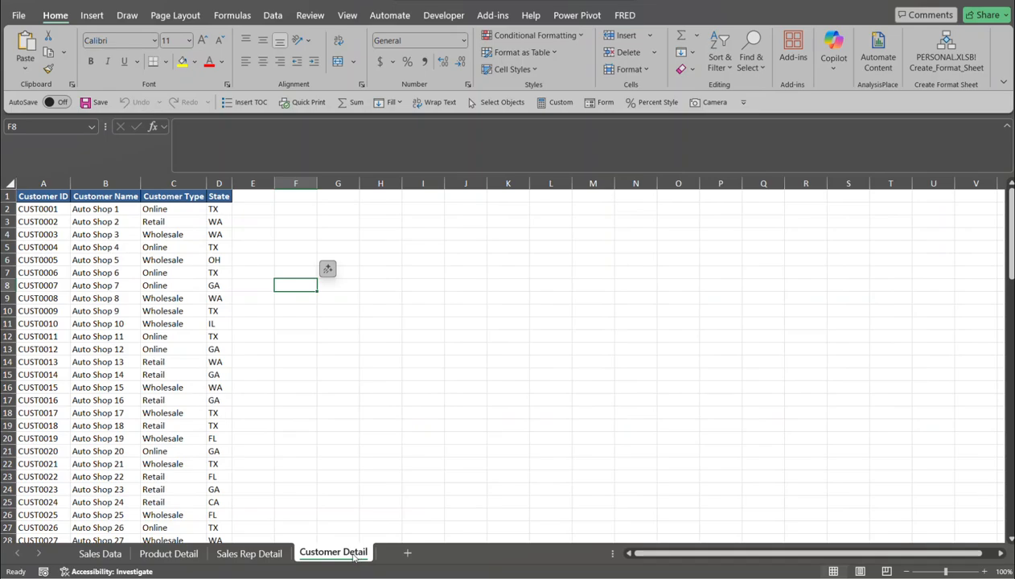
left_click(100, 555)
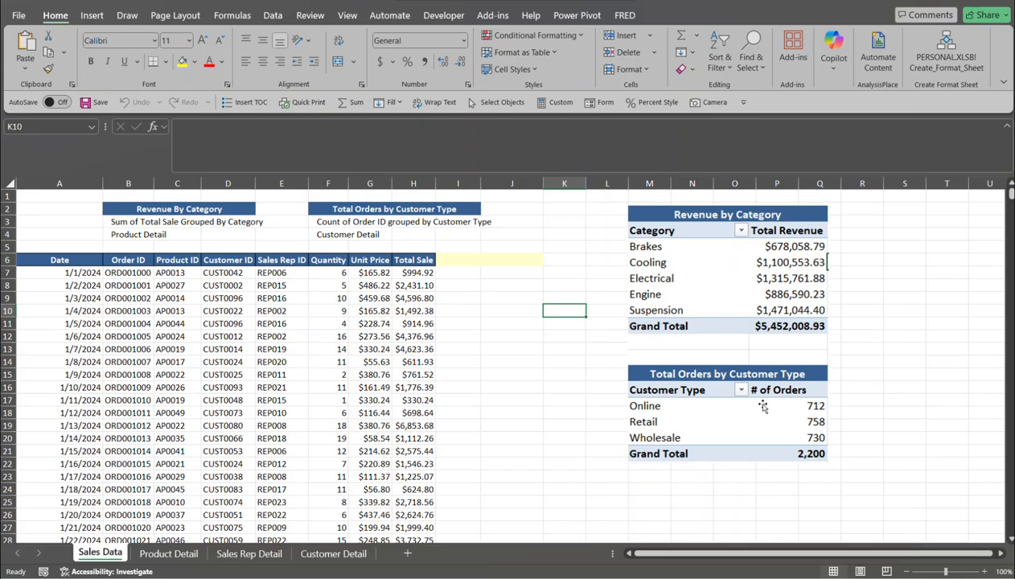
- Add the column header "Category" in cell I6 of the Sales Data sheet
left_click(461, 261)
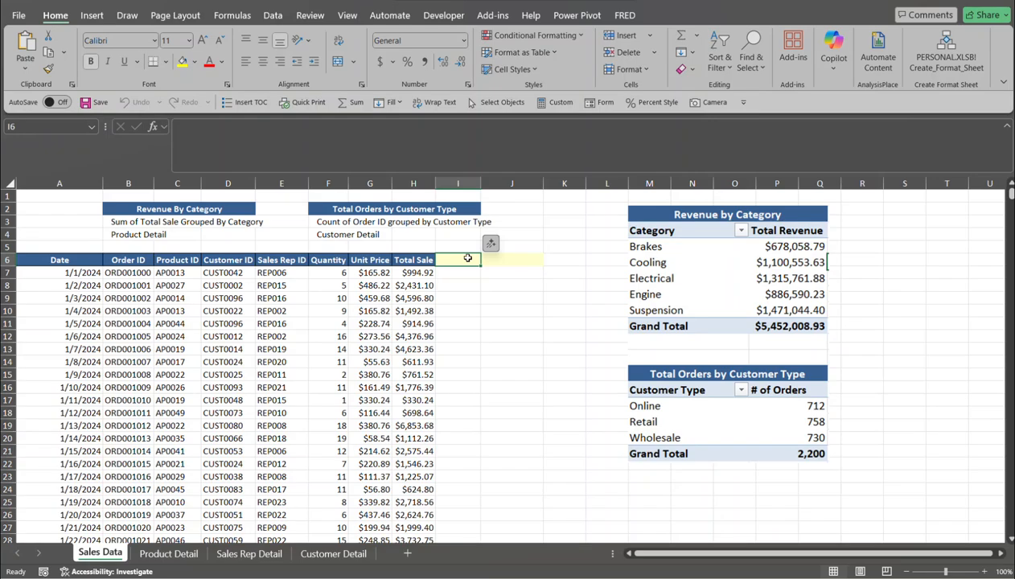
type("Category")
key("Return")
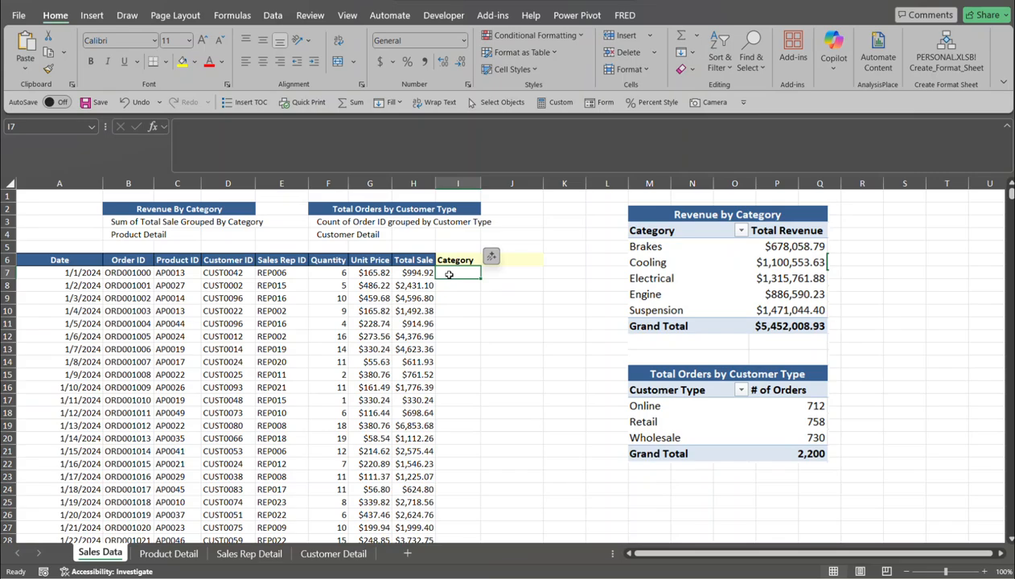
- Begin an XLOOKUP formula in I7 with the Product ID in C7 as the lookup value
type("=xl")
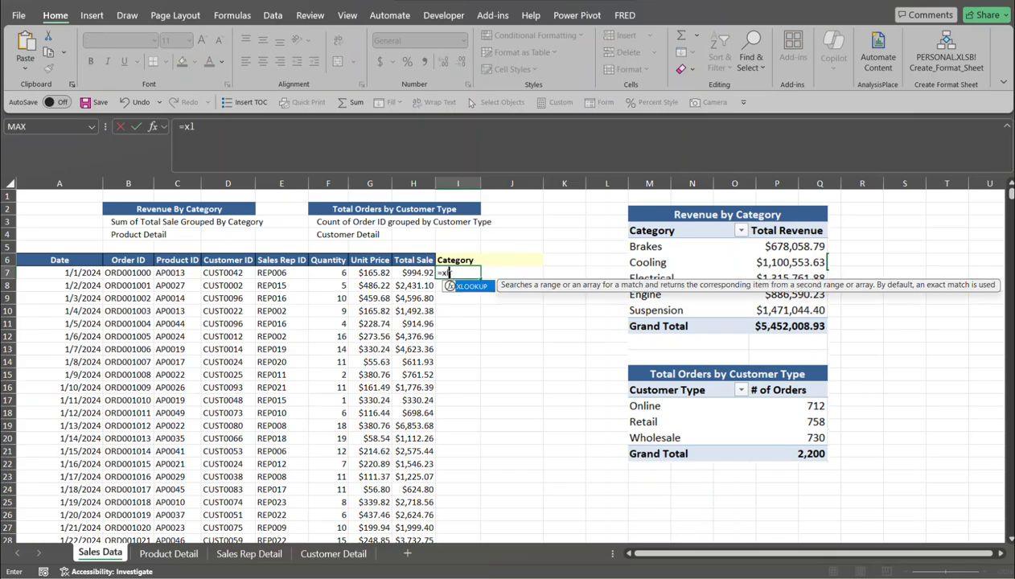
key("Tab")
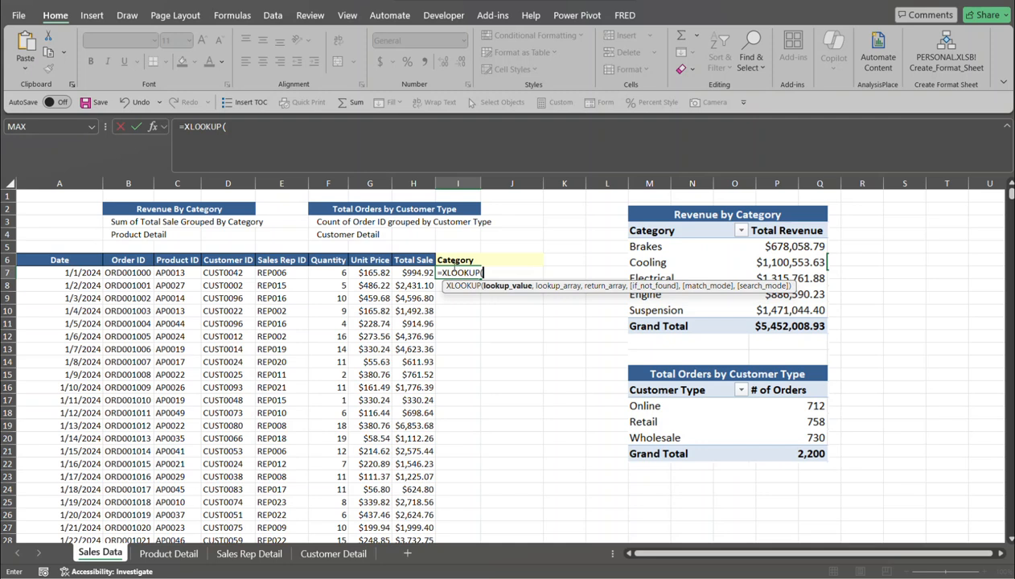
left_click(172, 274)
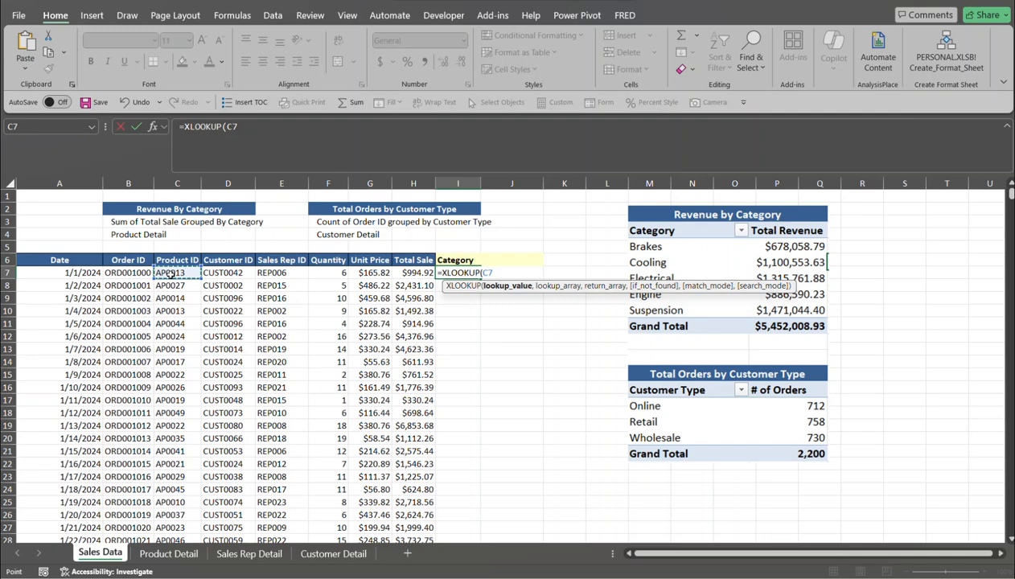
type(",")
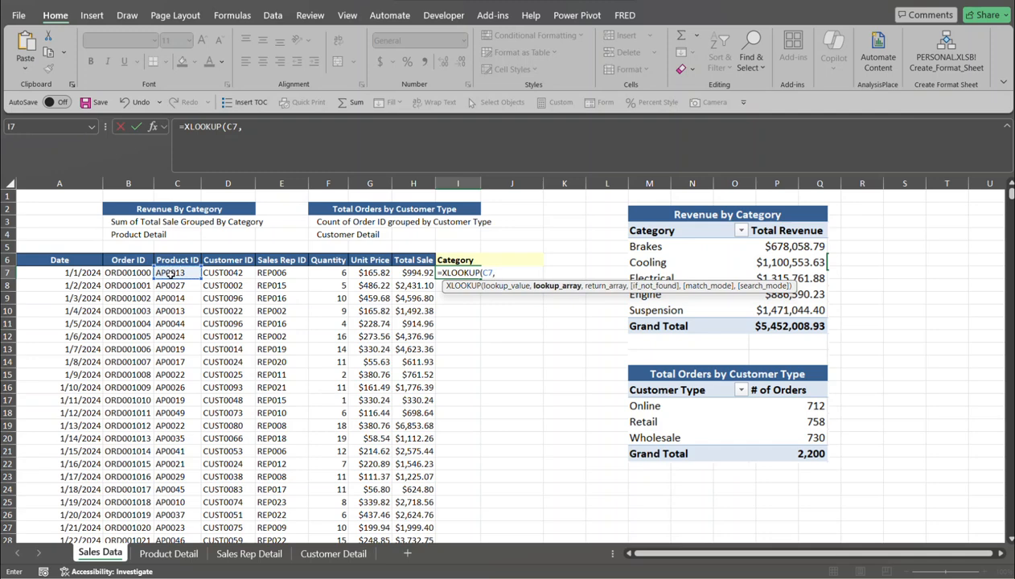
- Set the XLOOKUP lookup array to the Product ID range $A$2:$A$51 on the Product Detail sheet, as an absolute reference
left_click(175, 554)
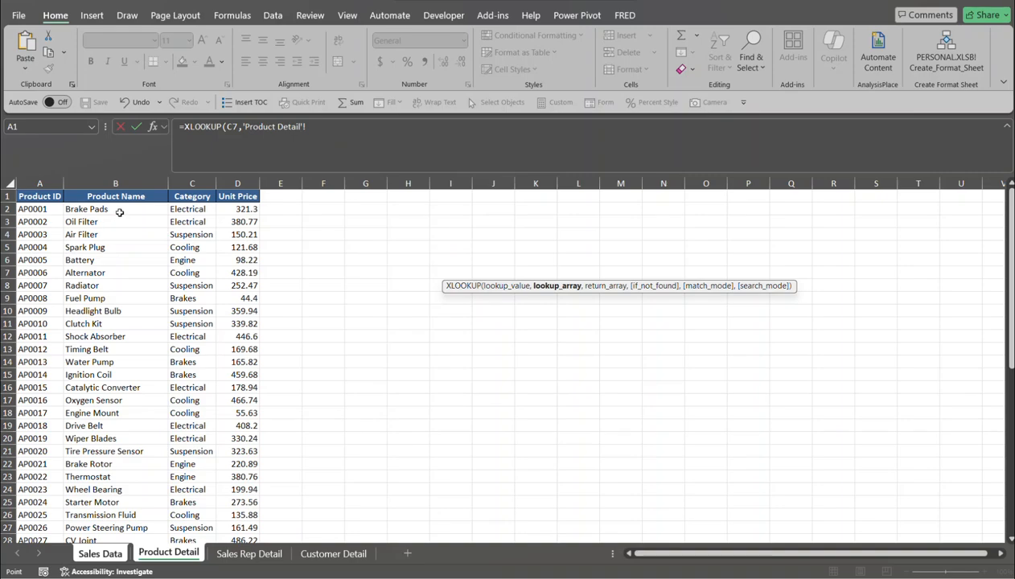
left_click(46, 209)
key("ctrl+shift+Down")
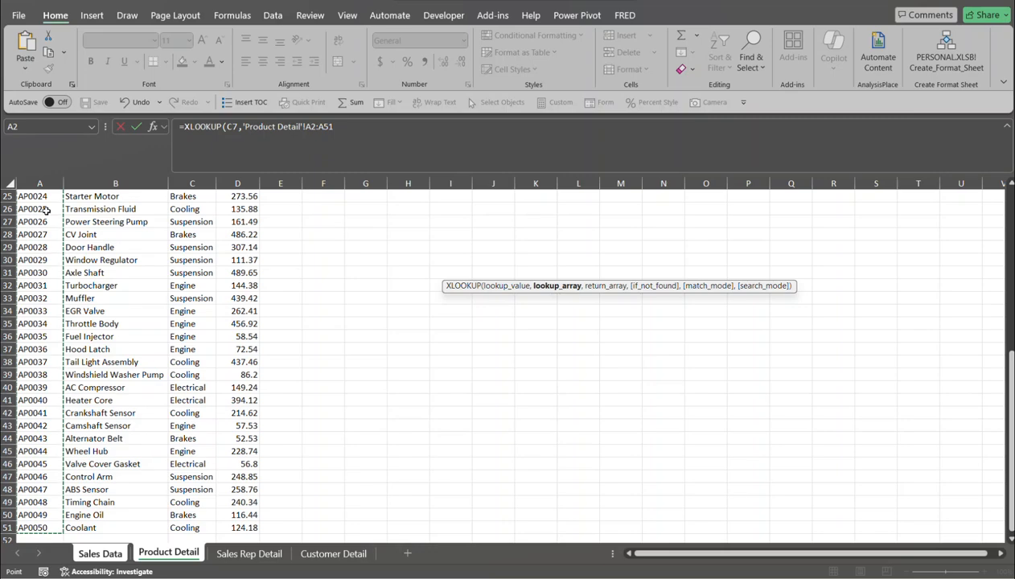
key("super+Tab")
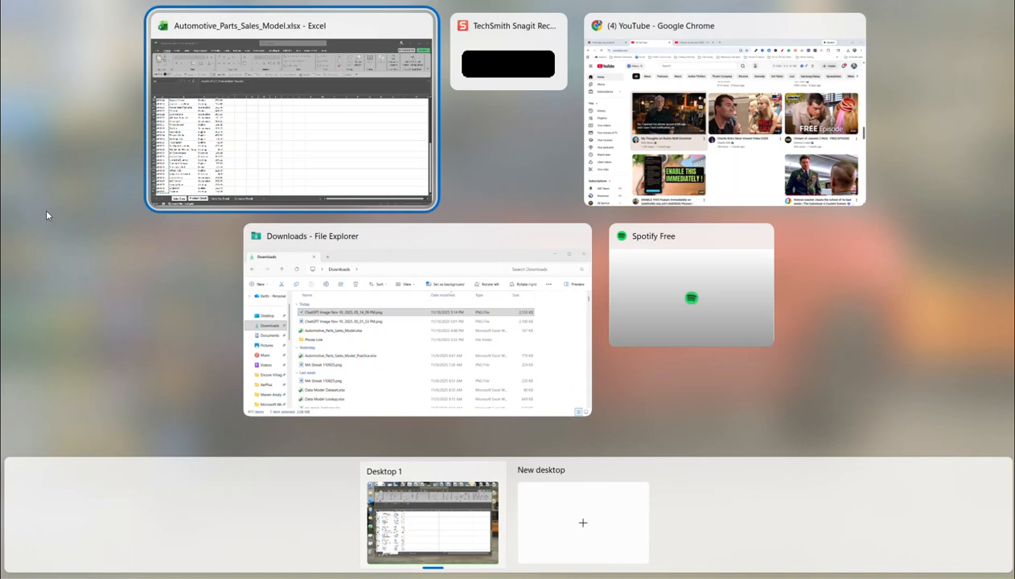
key("Escape")
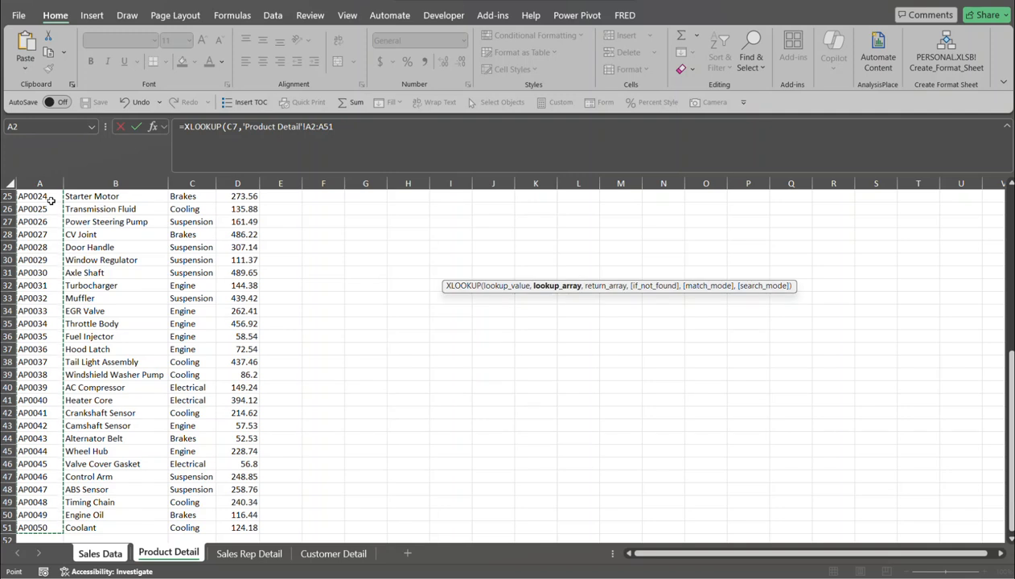
key("F4")
type(",")
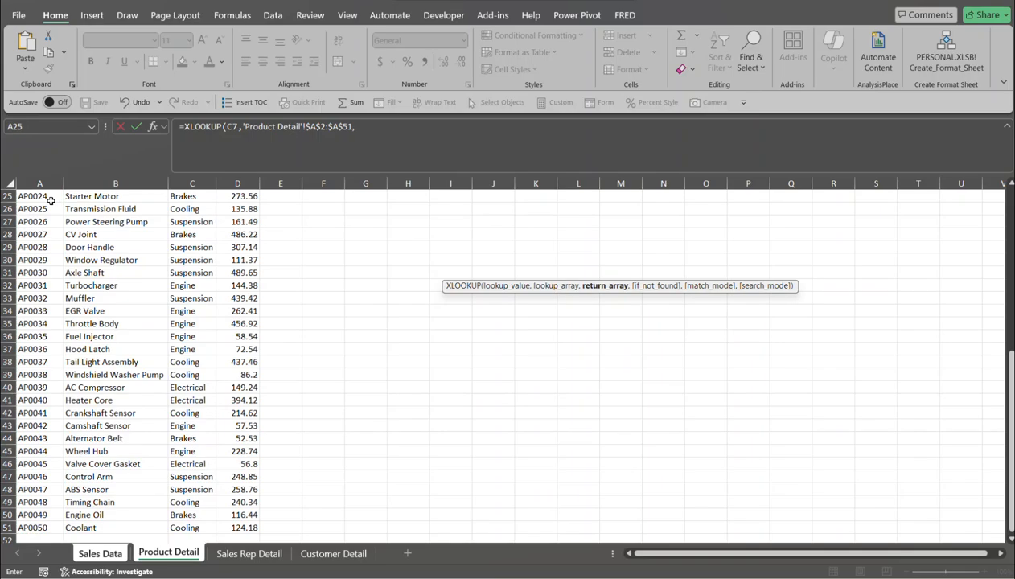
- Complete the XLOOKUP with the absolute return array 'Product Detail'!$C$2:$C$51 and fill the formula down the whole Category column
left_click_drag(1010, 341, 1011, 400)
left_click_drag(1009, 395, 1010, 390)
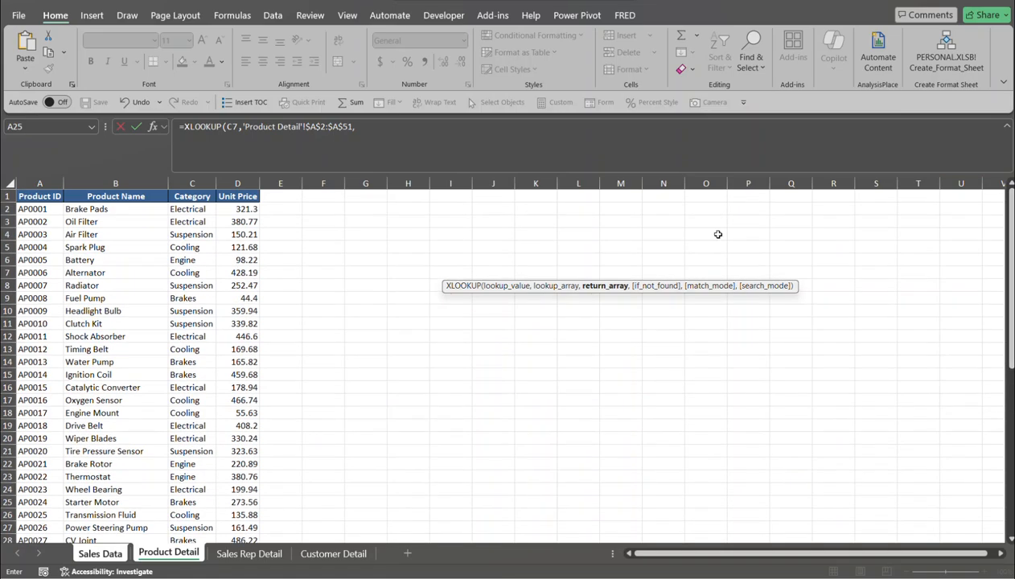
left_click(209, 210)
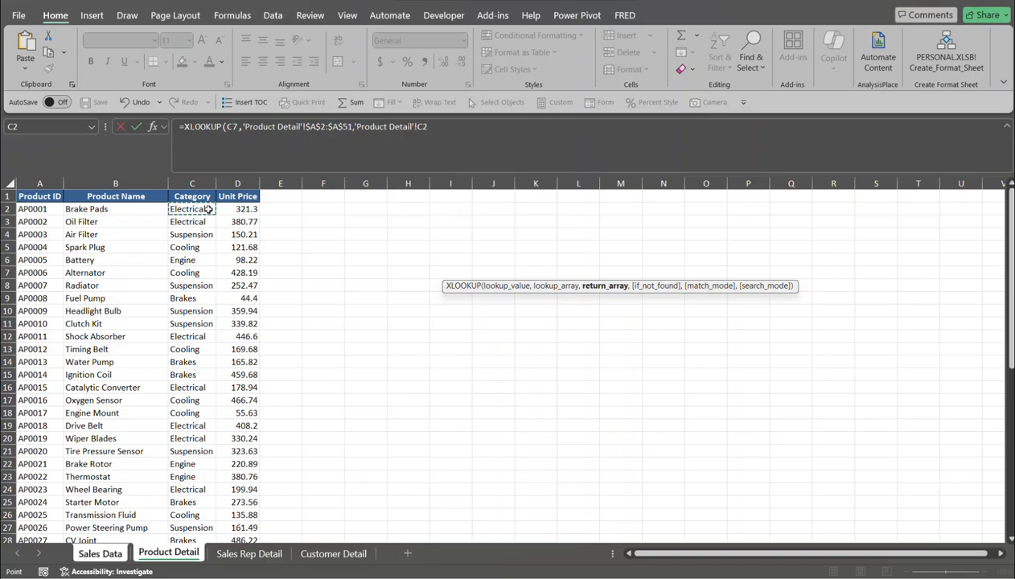
key("ctrl+shift+Down")
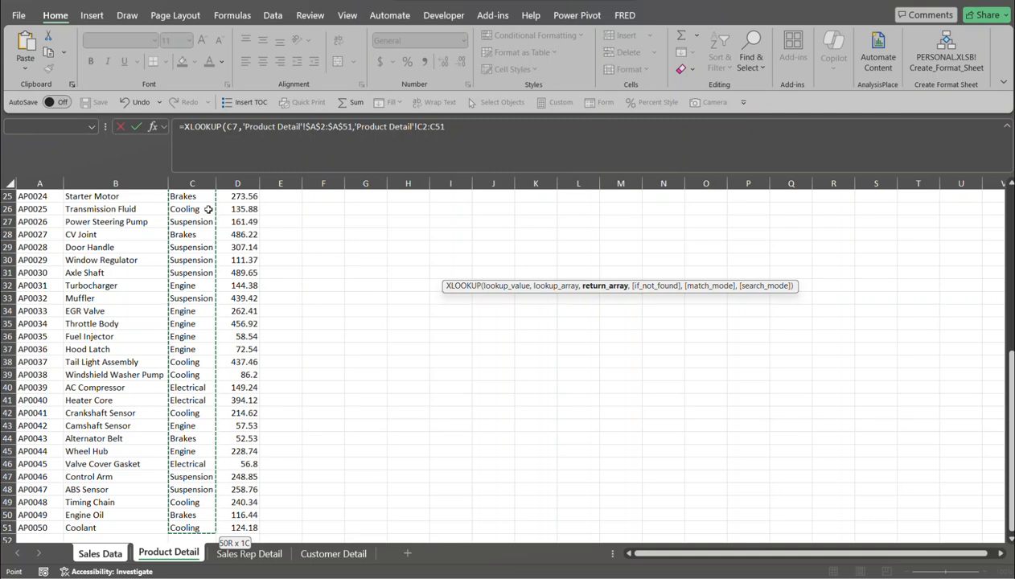
key("F4")
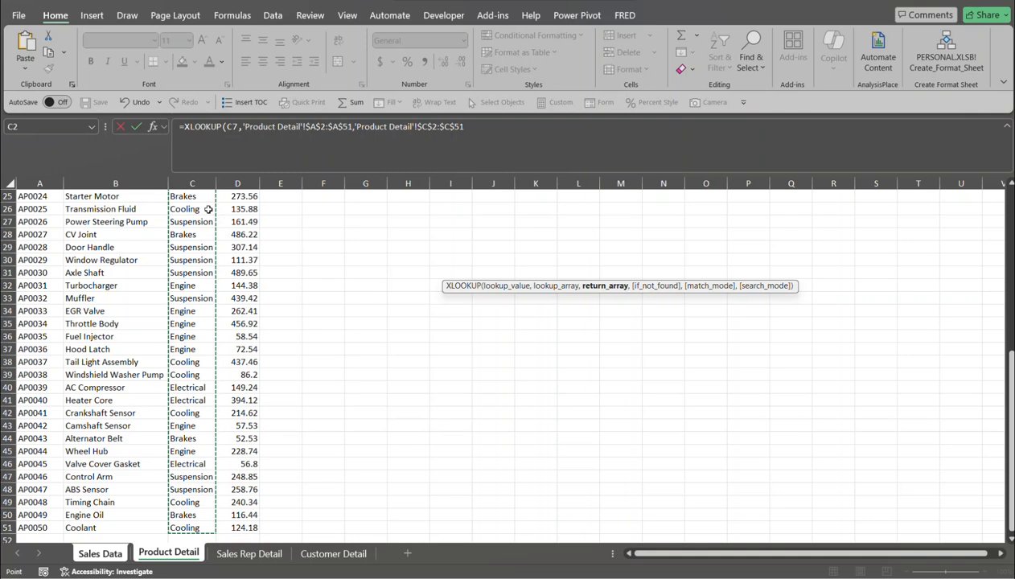
type(")")
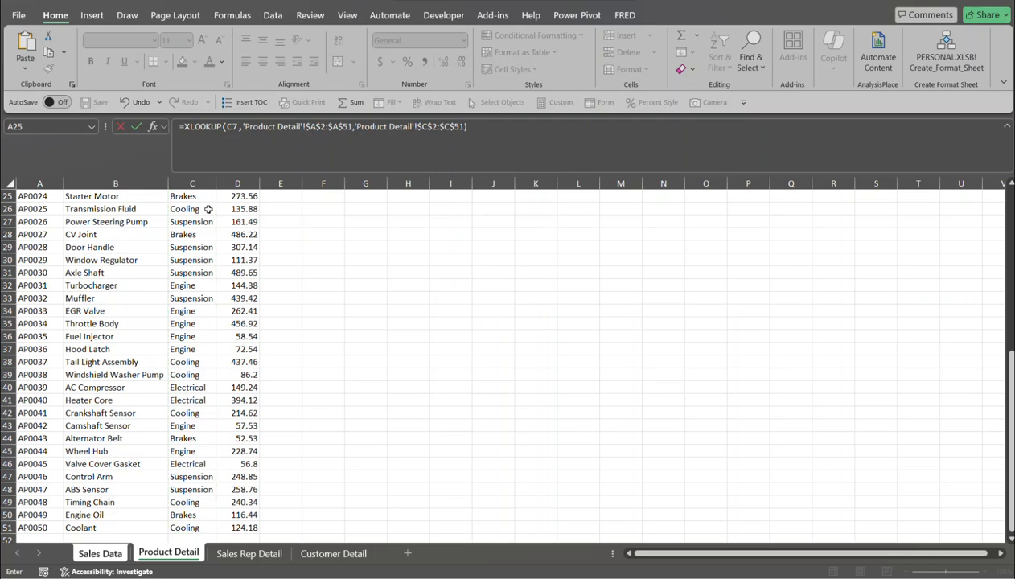
key("Return")
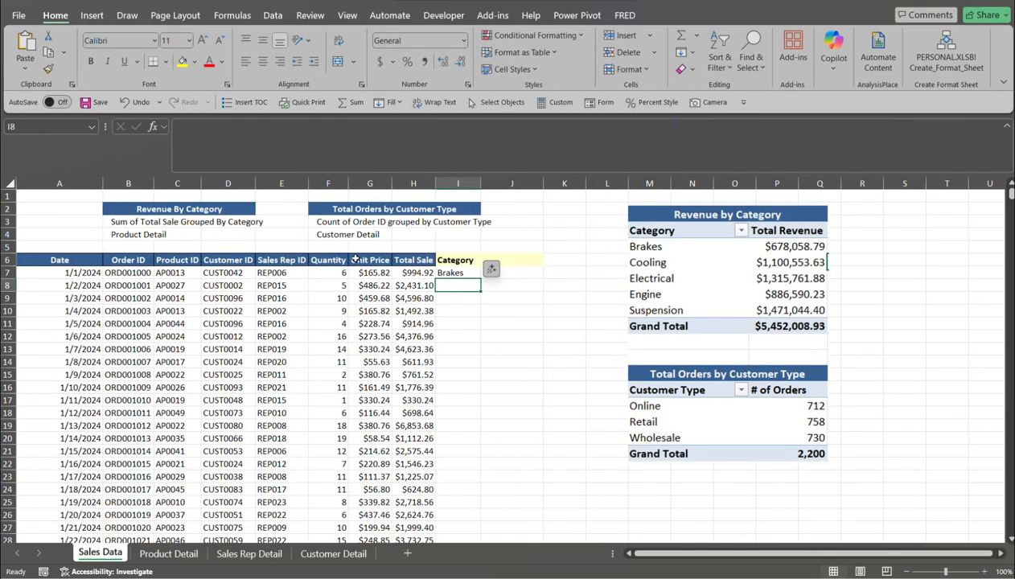
left_click(458, 274)
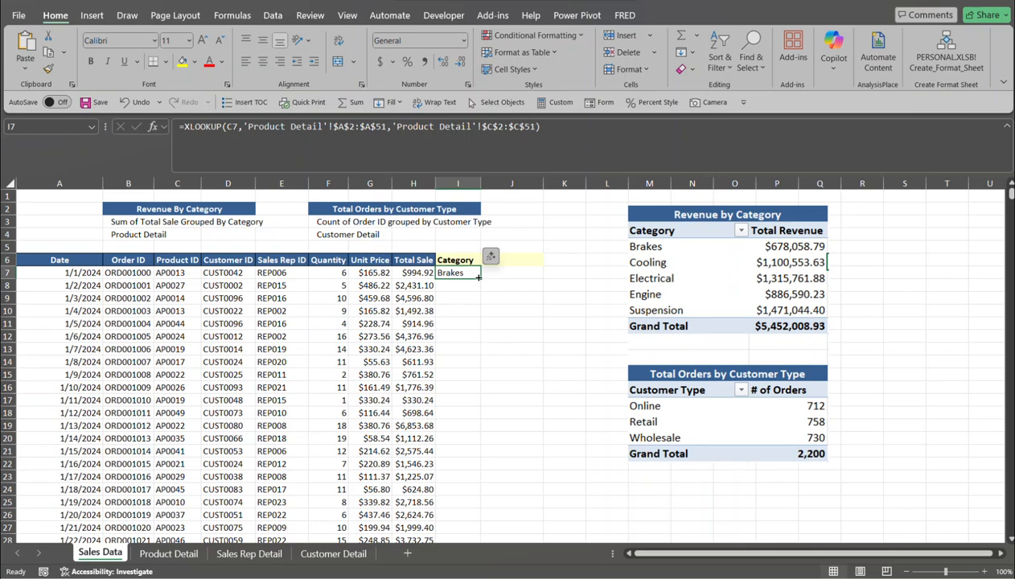
double_click(480, 277)
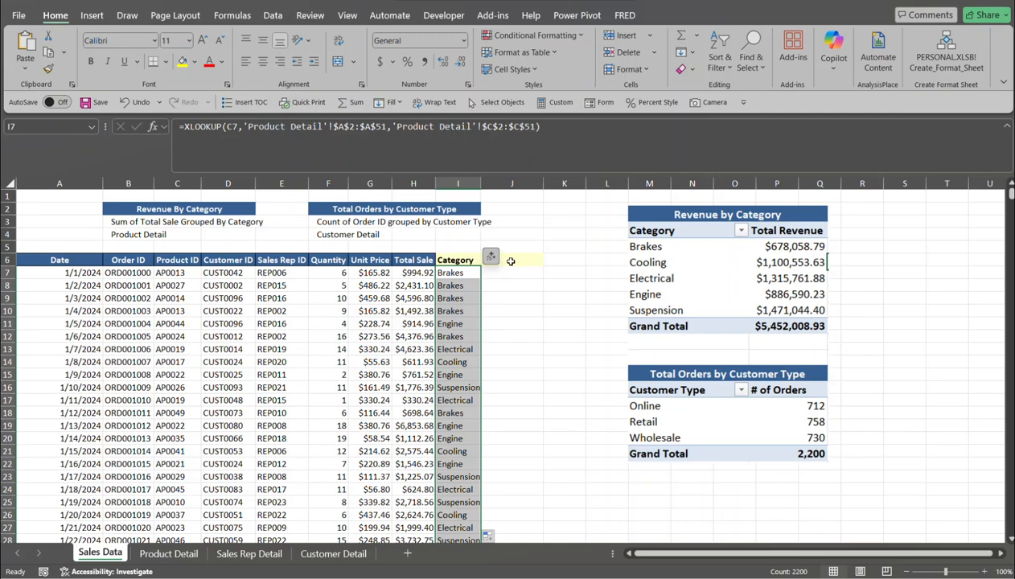
- Add the column header "Customer Type" in cell J6, next to the Category column
left_click(506, 258)
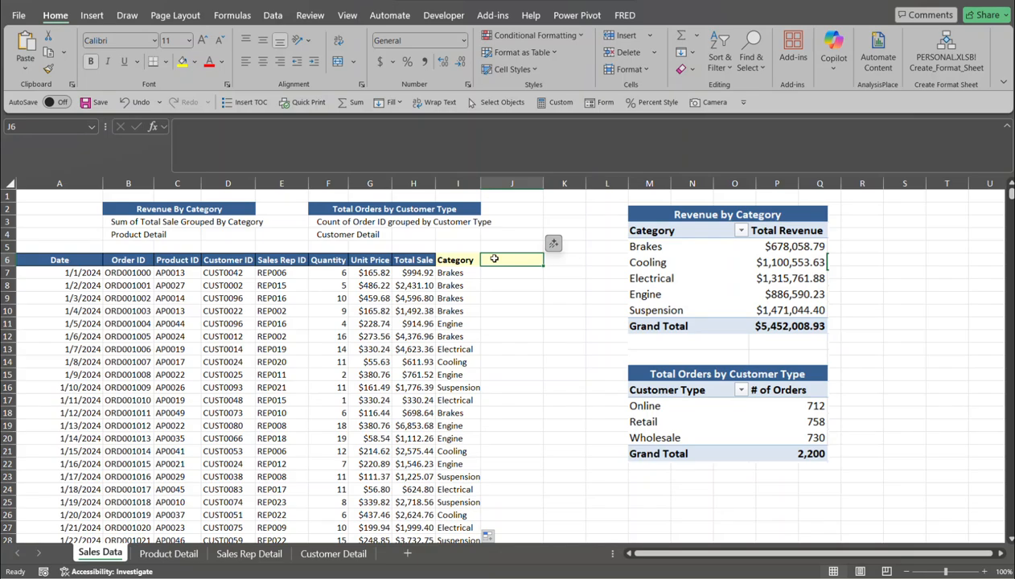
type("Customer Type")
key("Return")
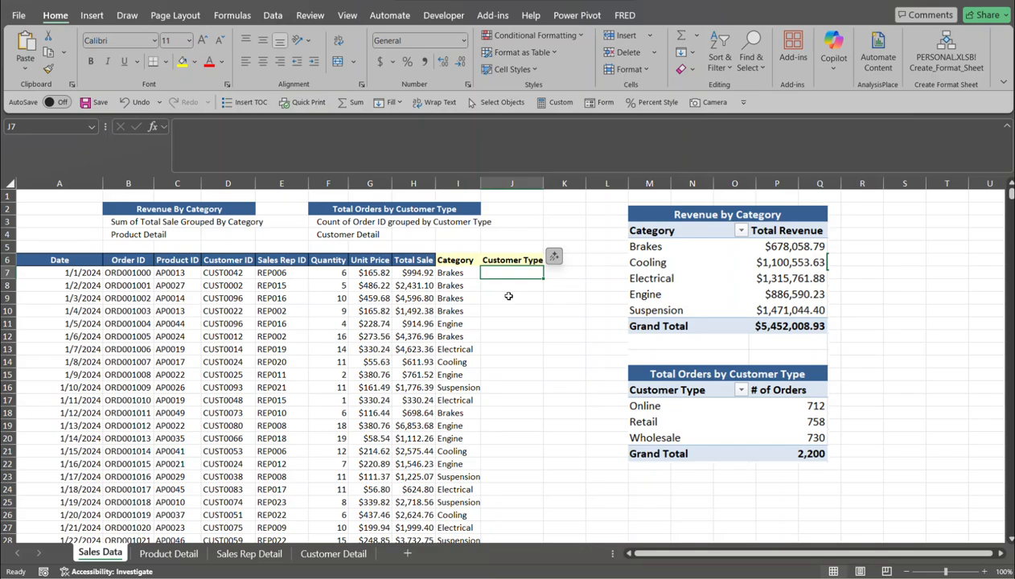
- Begin a VLOOKUP formula in J7 with the Customer ID in D7 as the lookup value
type("=v")
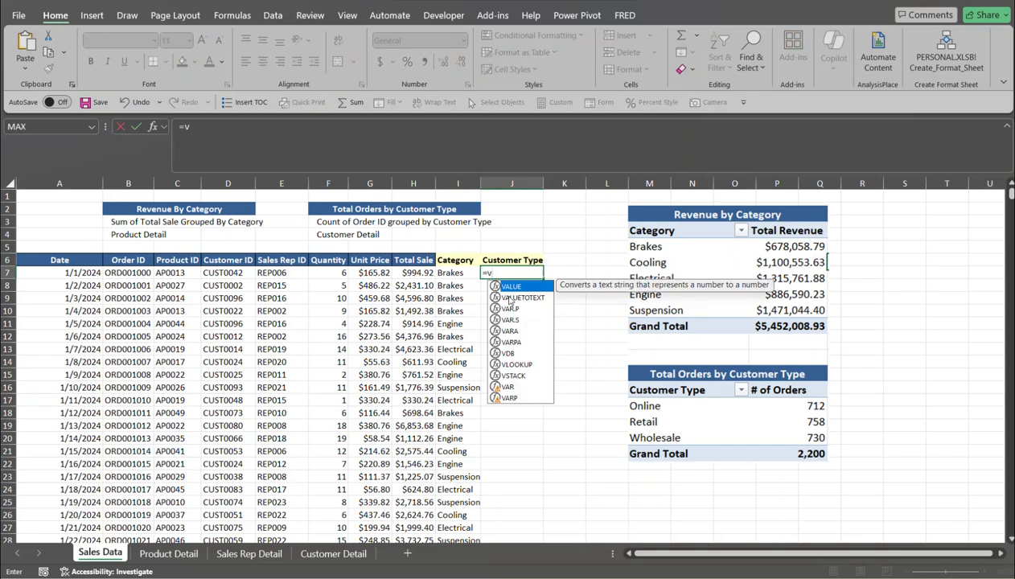
type("loo")
key("Tab")
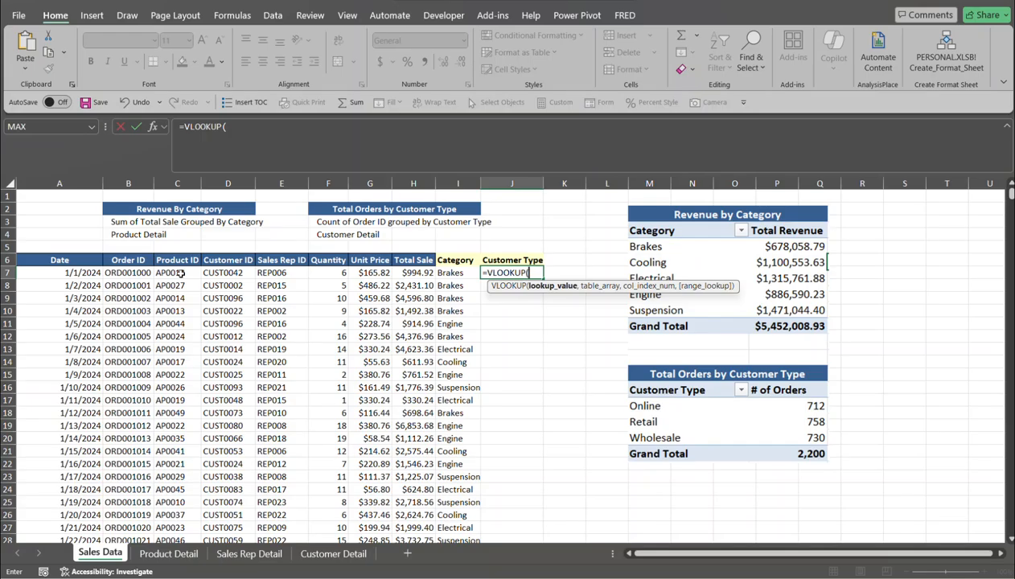
left_click(213, 276)
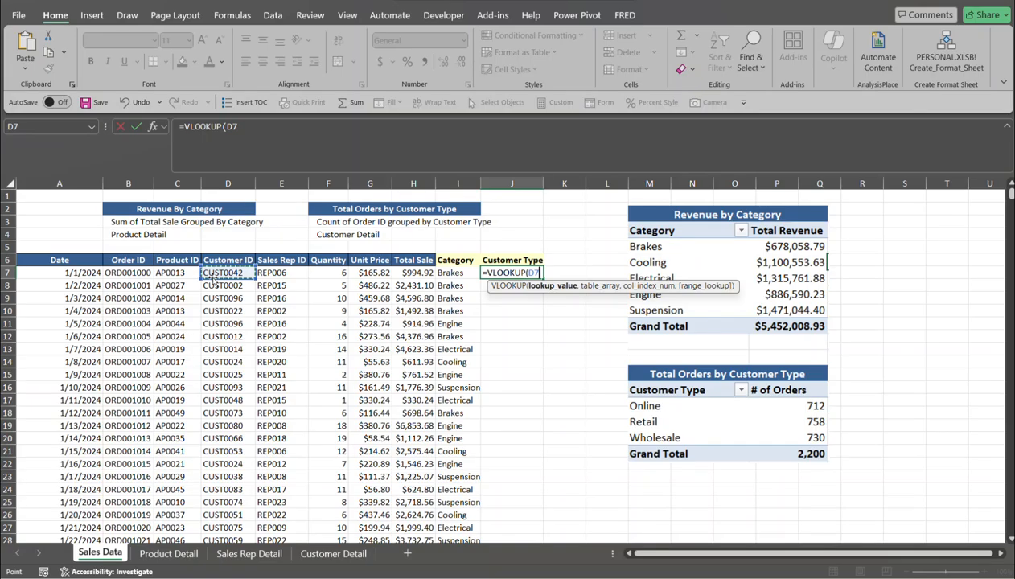
type(",")
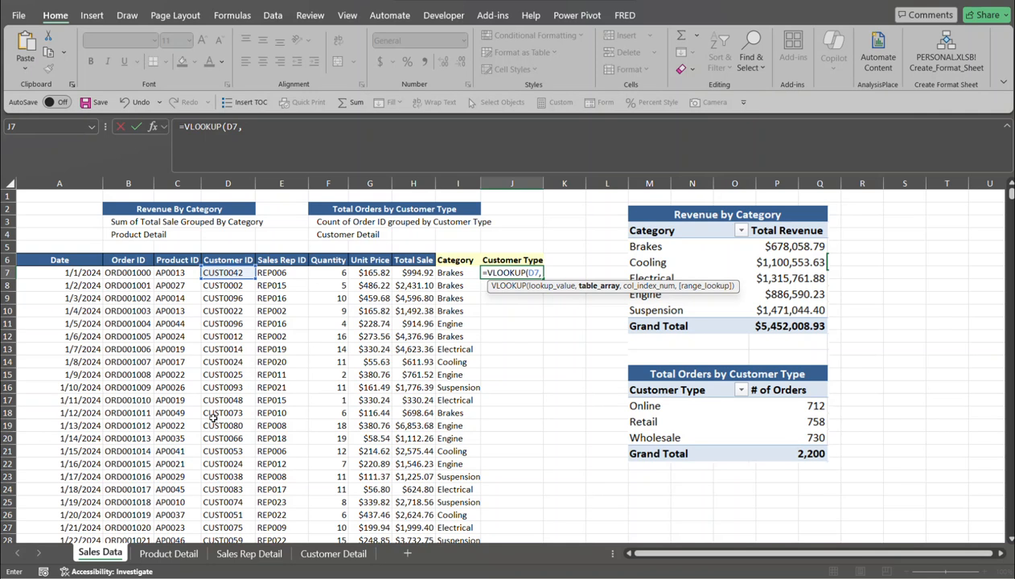
- Set the VLOOKUP table array to the range $A$2:$D$101 on the Customer Detail sheet, as an absolute reference
left_click(339, 546)
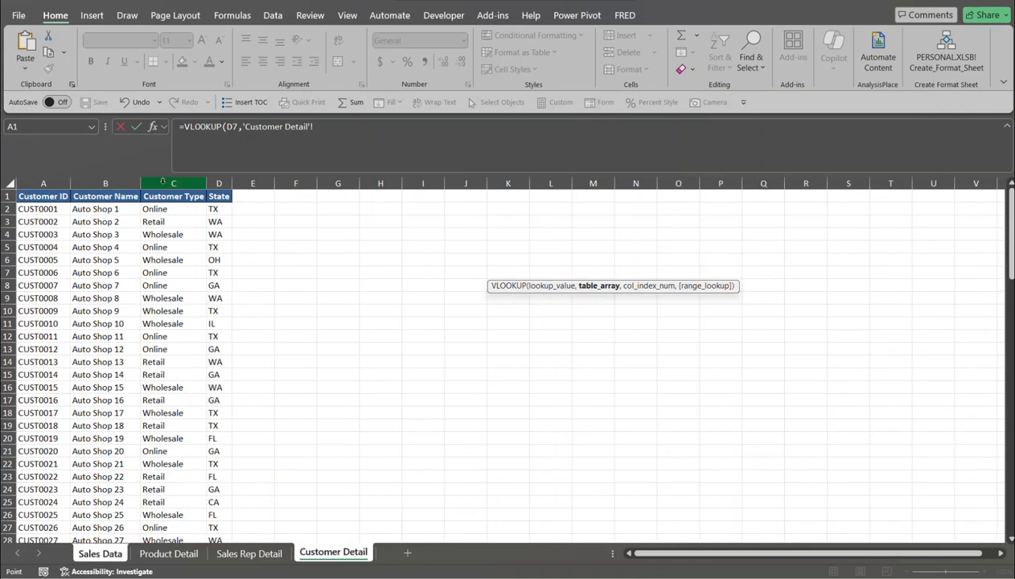
left_click(46, 209)
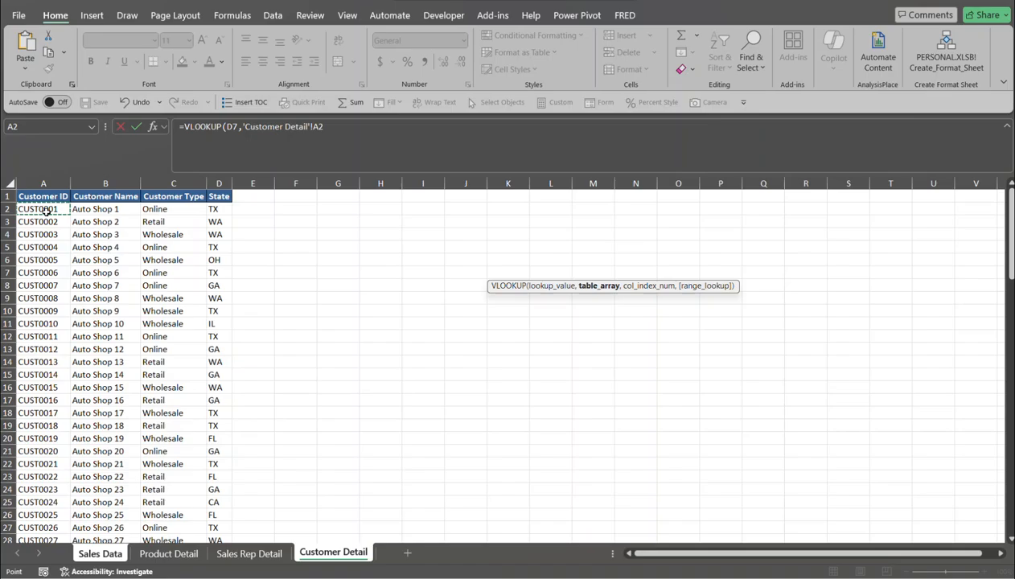
key("ctrl+shift+Down")
key("ctrl+shift+Right")
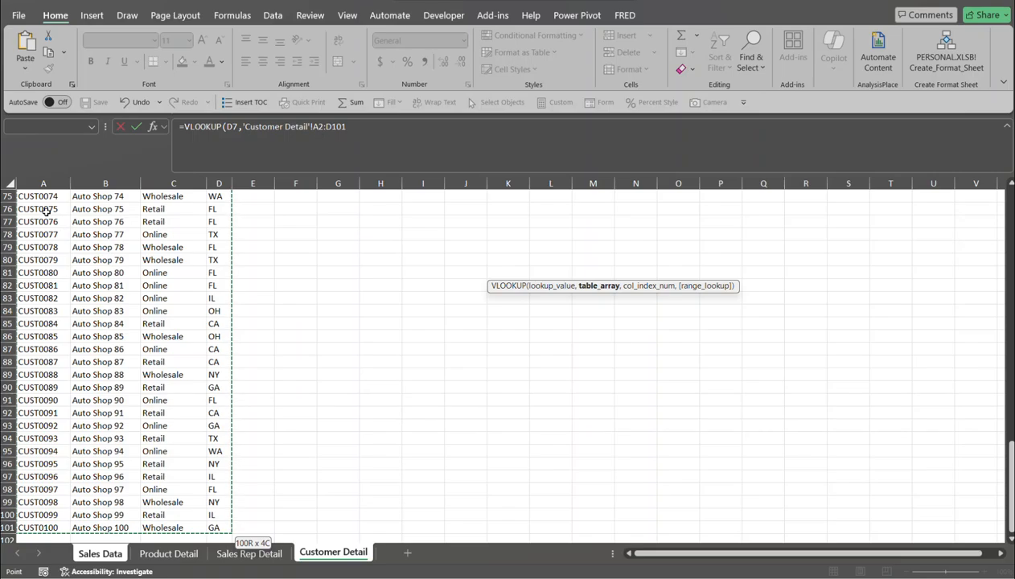
key("F4")
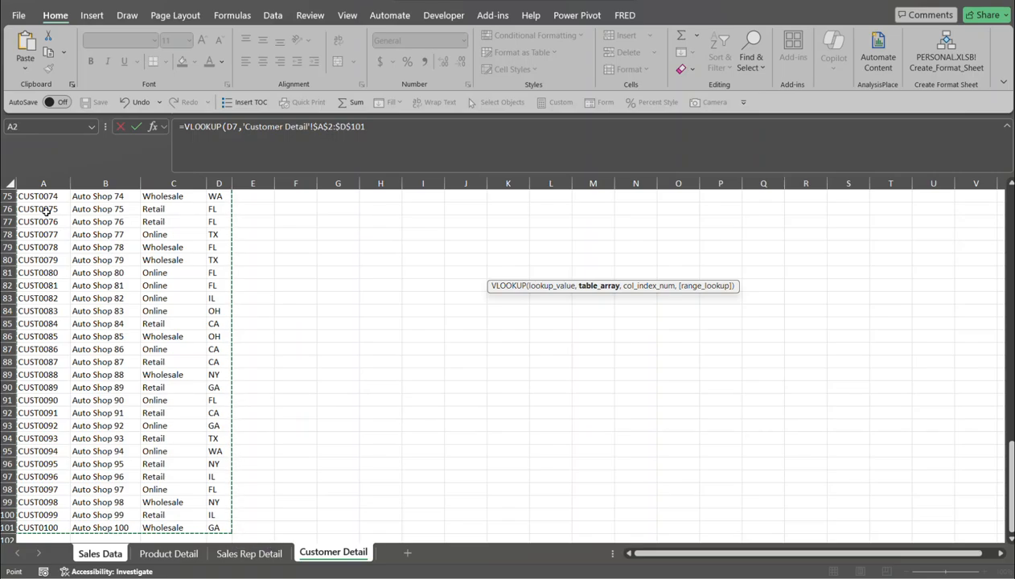
type(",")
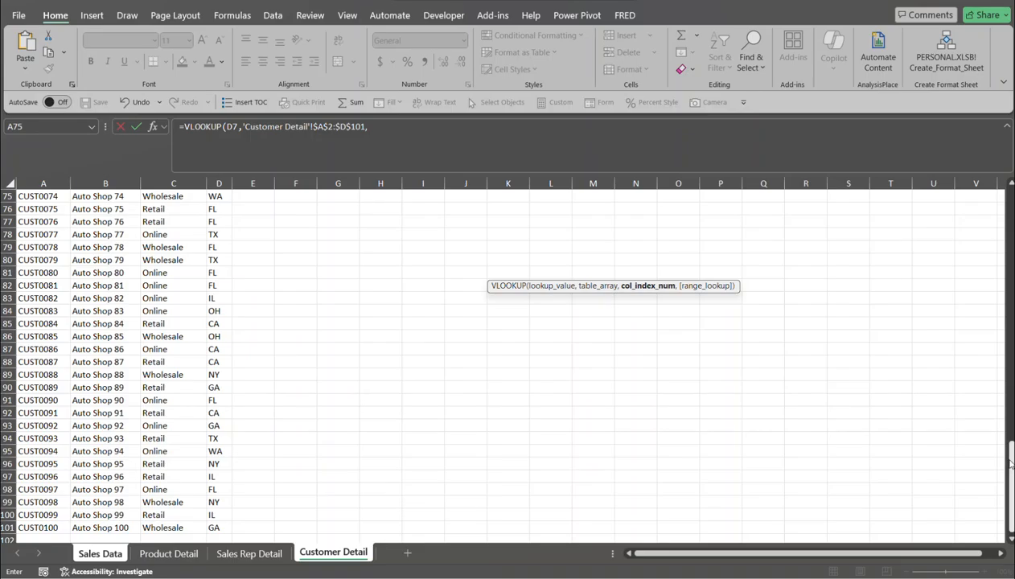
left_click_drag(1011, 463, 1010, 211)
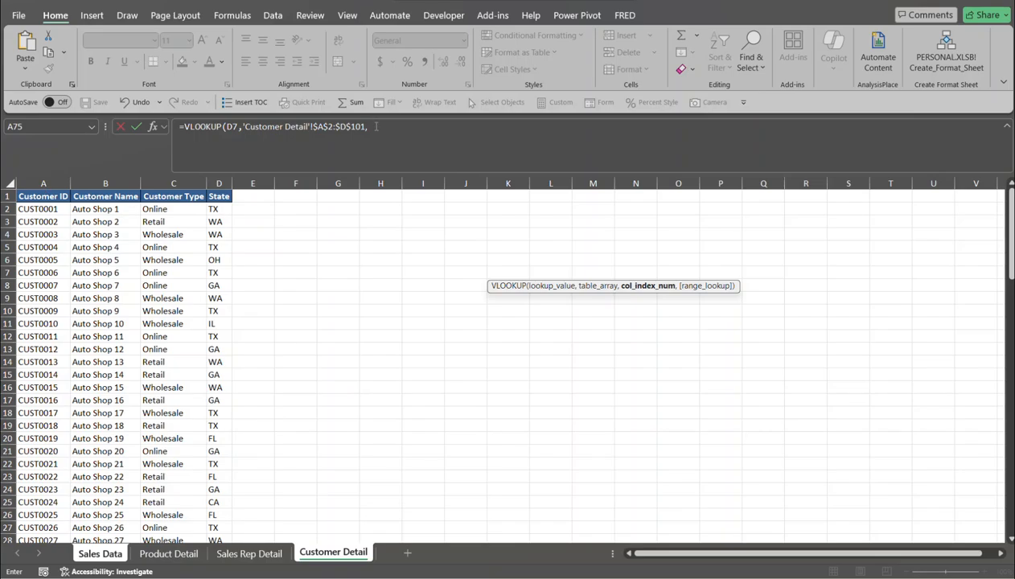
- Complete the VLOOKUP in J7 with column index 3 and FALSE for an exact match, and fill it down the Customer Type column
left_click(340, 156)
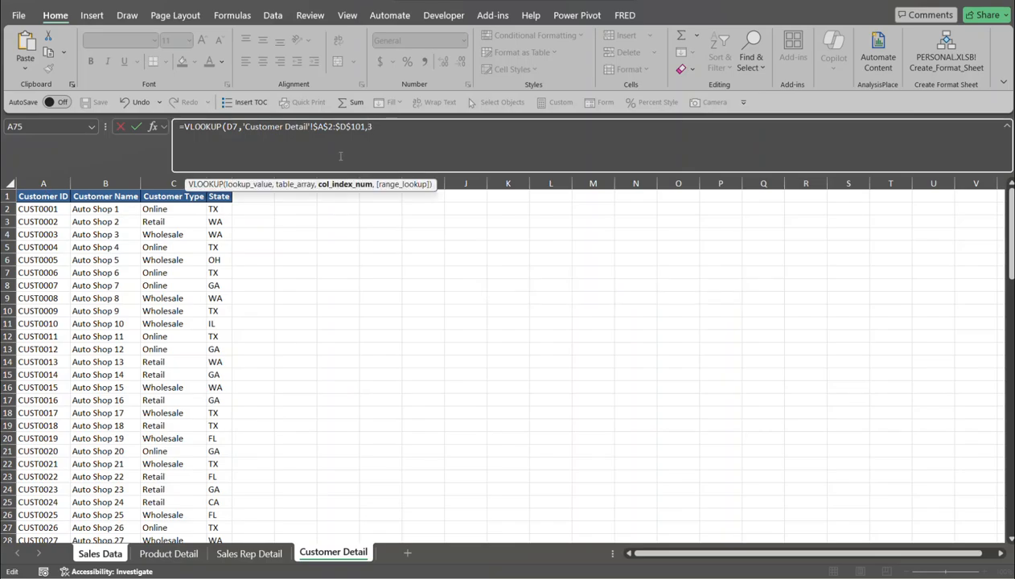
type(",")
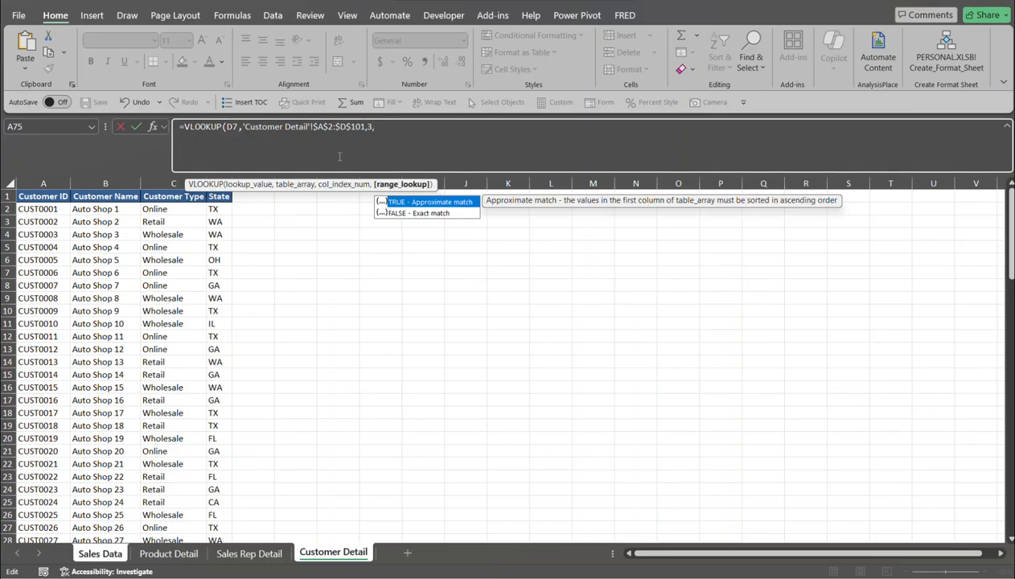
type("FALSE")
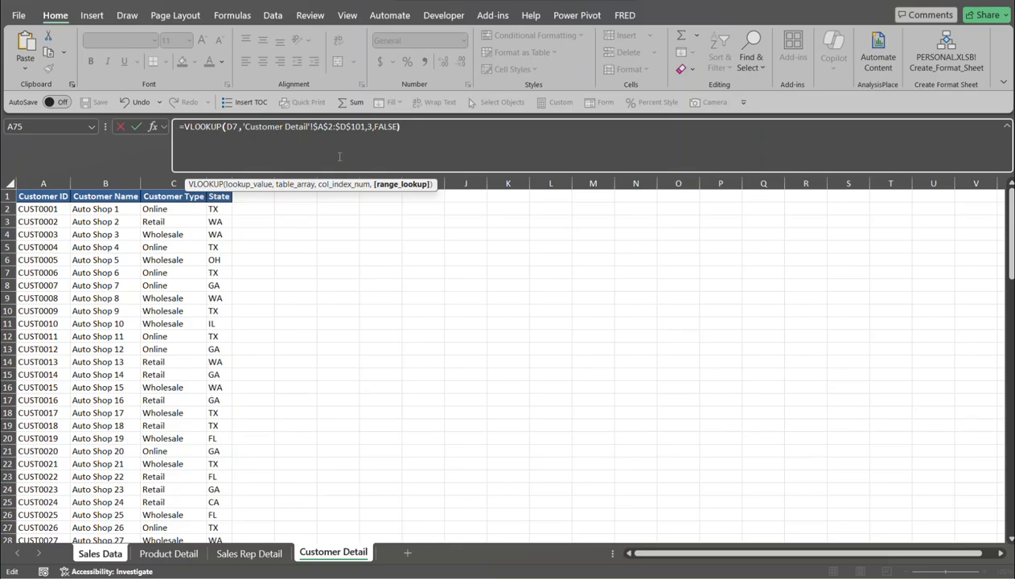
key("Return")
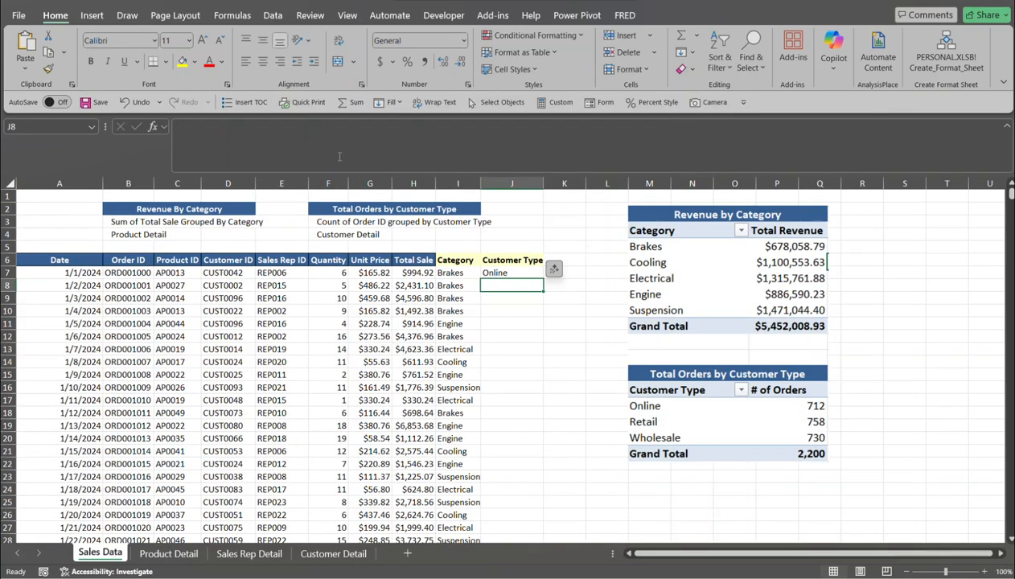
left_click(531, 273)
double_click(542, 279)
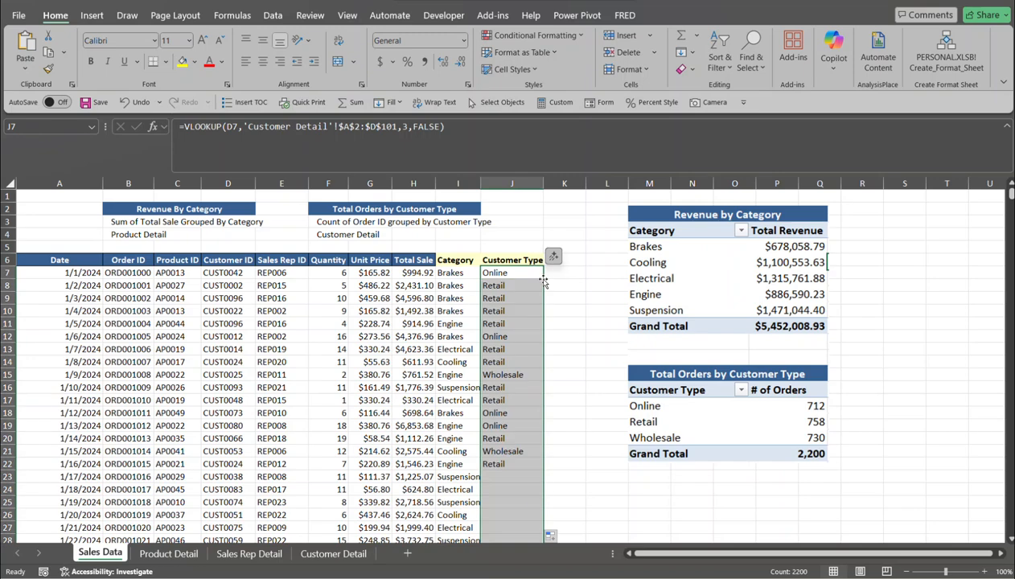
left_click(507, 273)
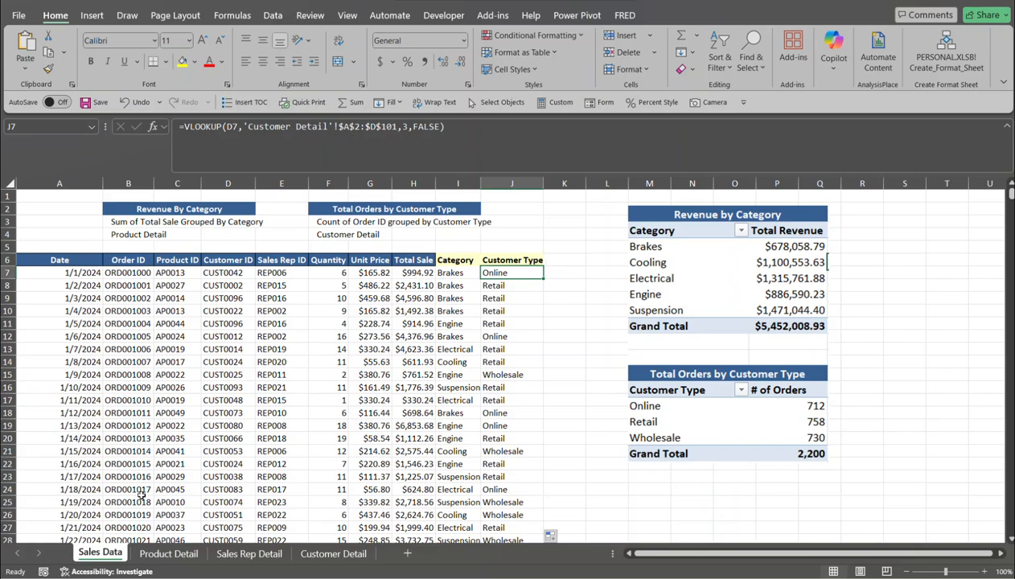
- Insert a PivotTable on a new worksheet from the Sales Data range $A$6:$J$2206
left_click(128, 464)
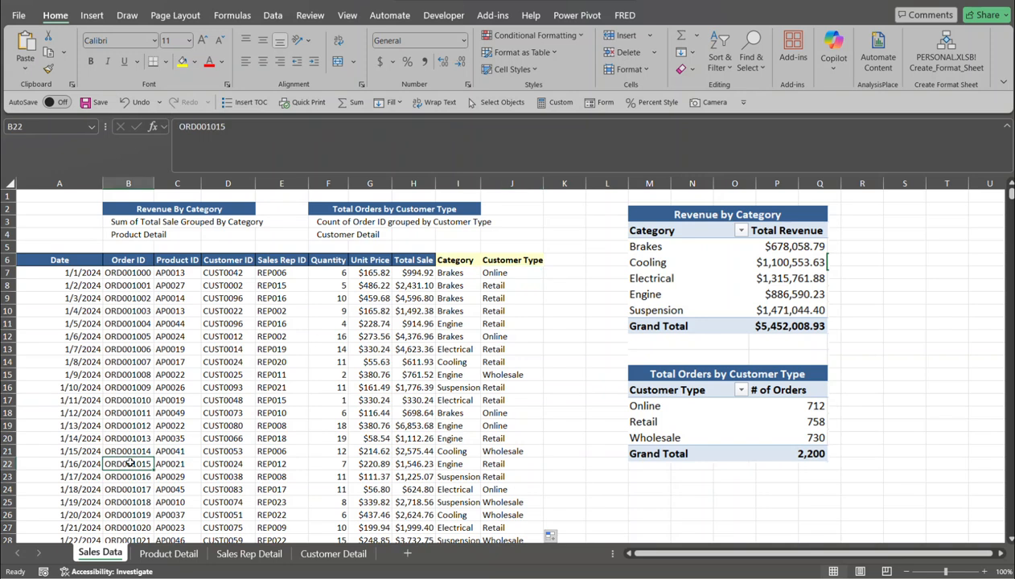
left_click(92, 15)
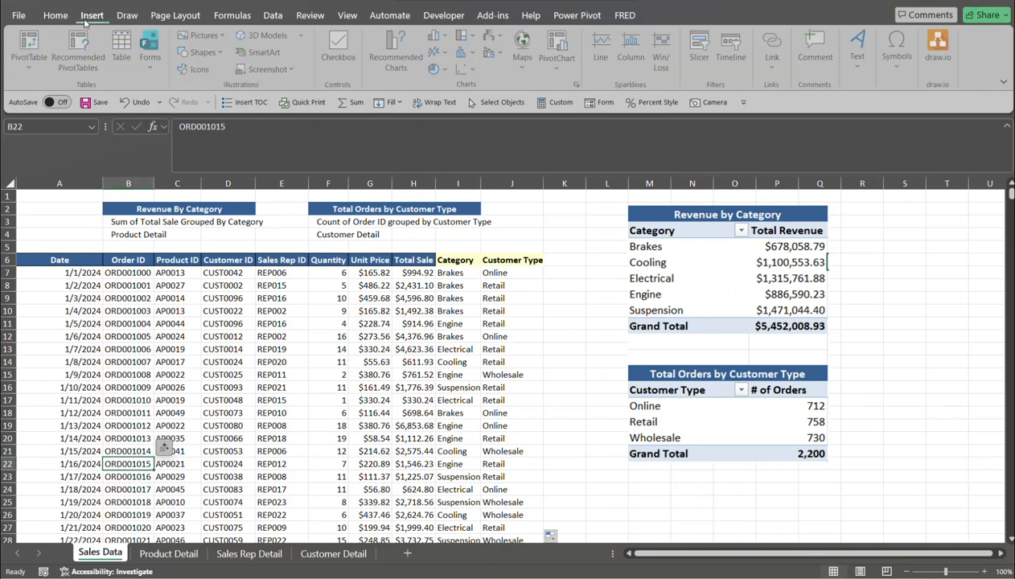
left_click(32, 62)
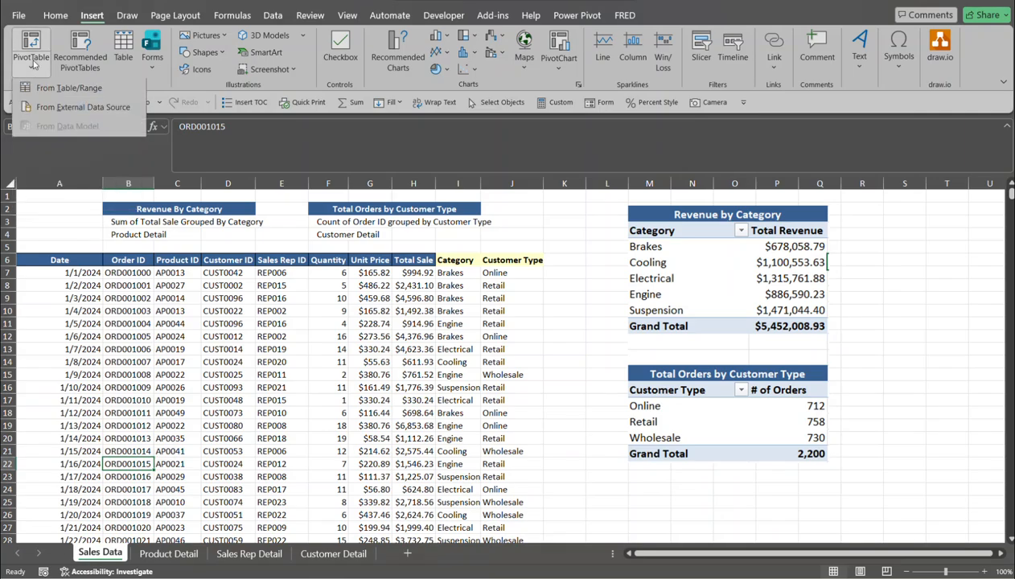
left_click(55, 95)
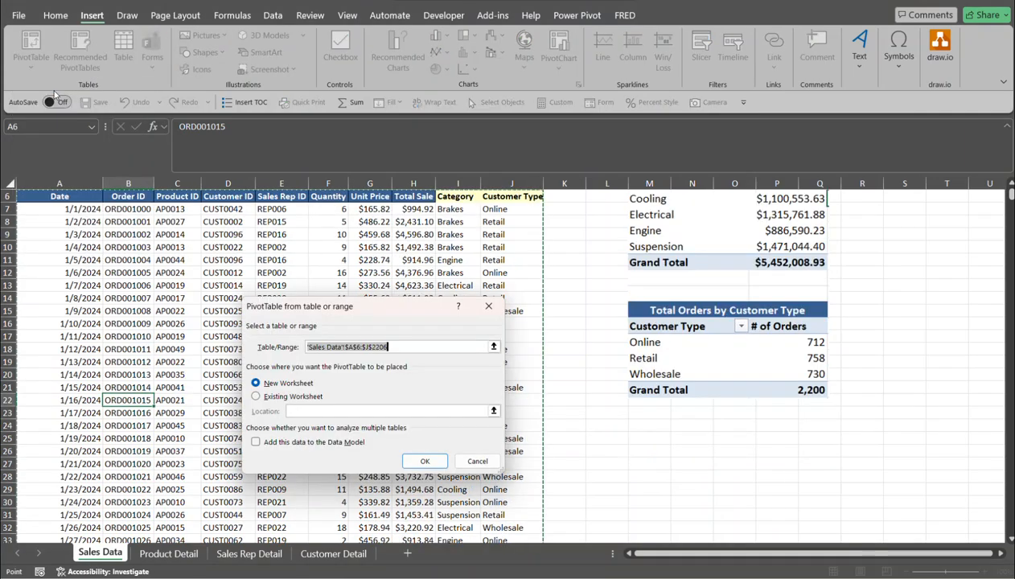
left_click(439, 465)
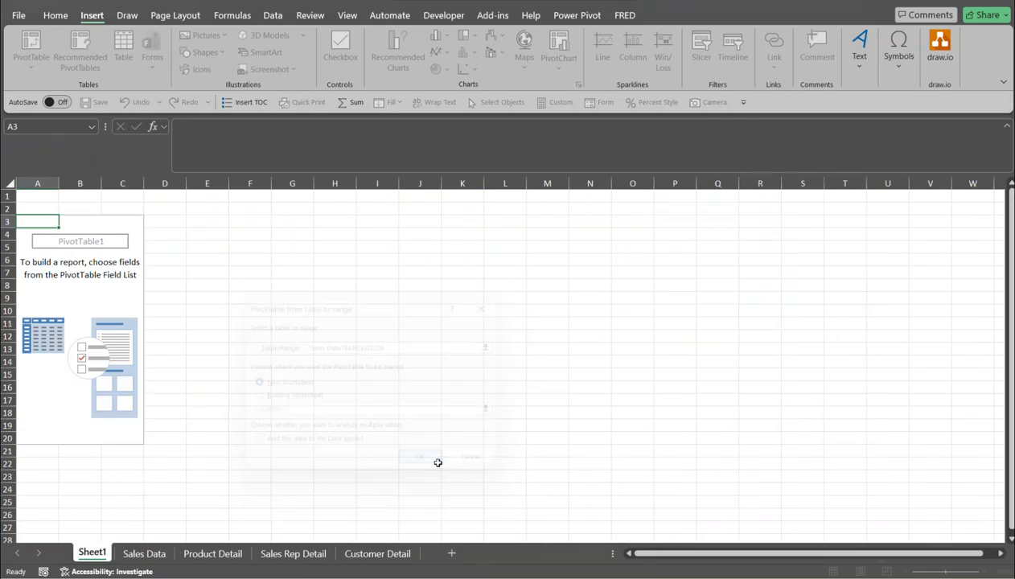
- Summarize the sum of Total Sale by Category rows in the PivotTable, and compare it with the Revenue by Category reference on the Sales Data sheet
left_click(75, 225)
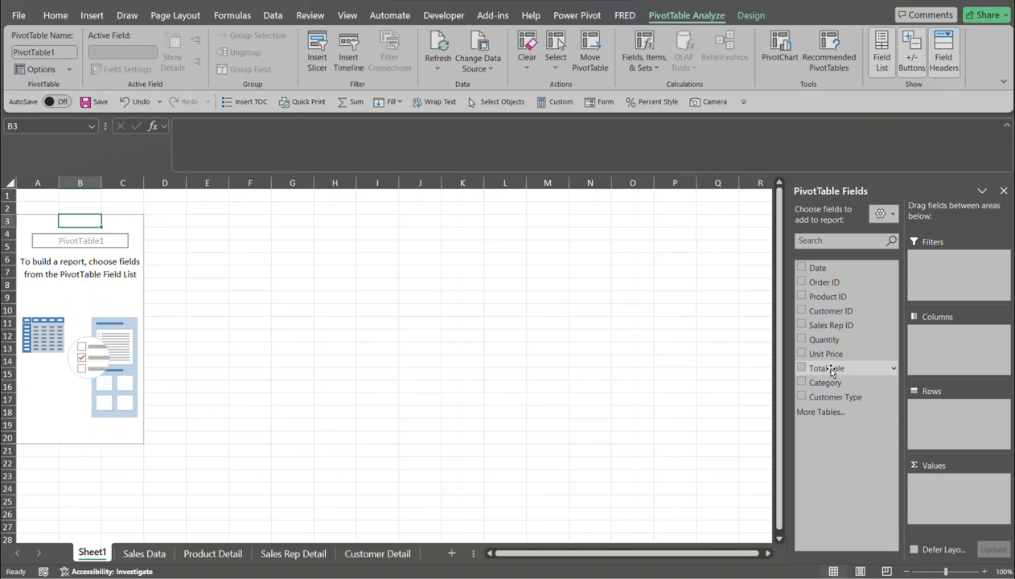
left_click_drag(832, 371, 931, 486)
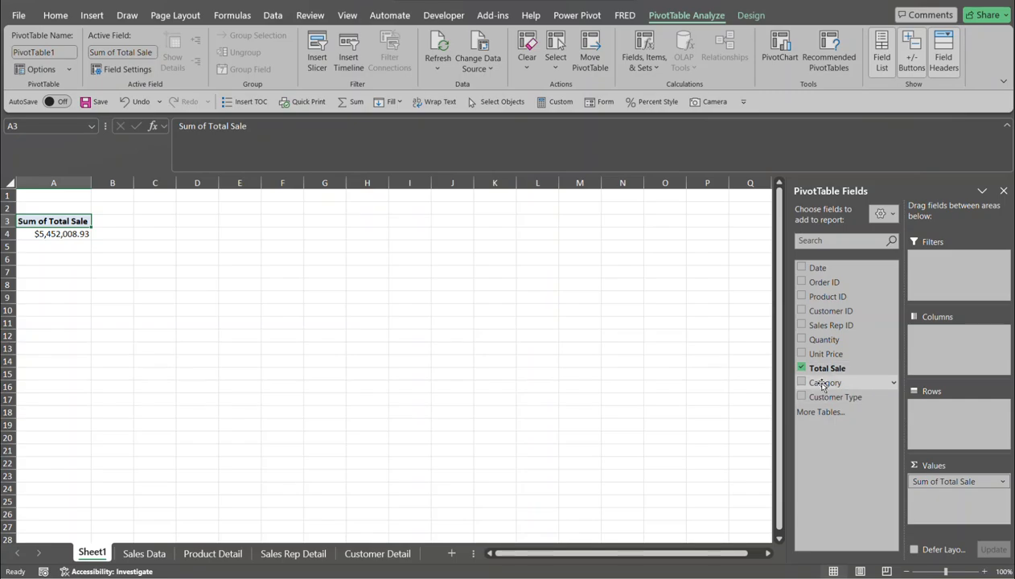
left_click_drag(823, 384, 941, 414)
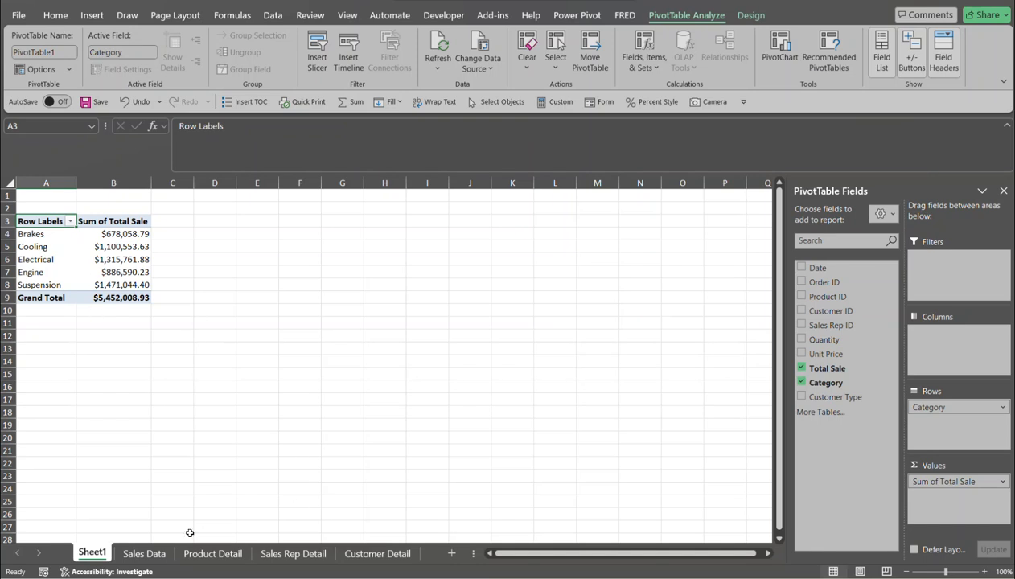
left_click(147, 553)
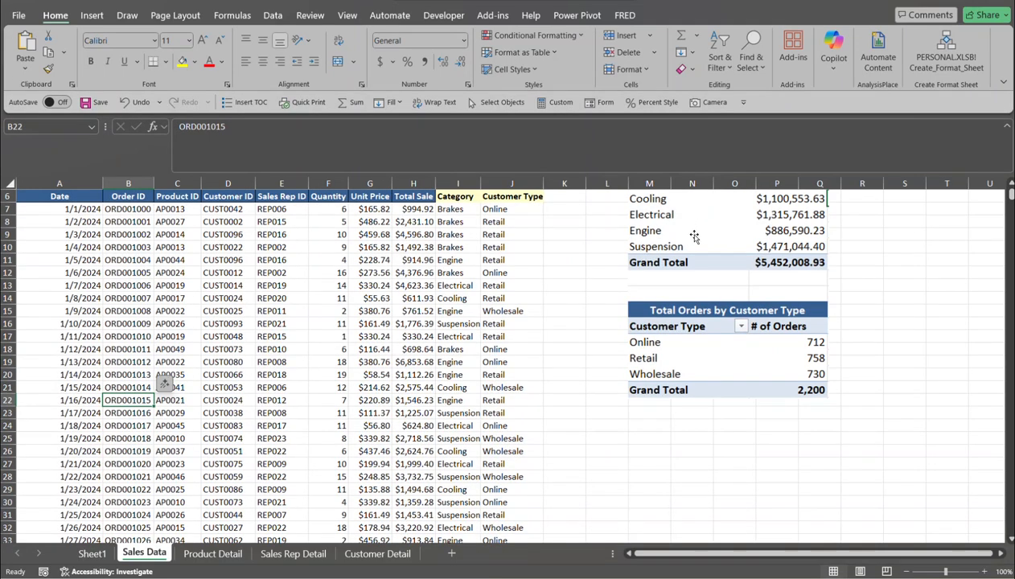
left_click(93, 554)
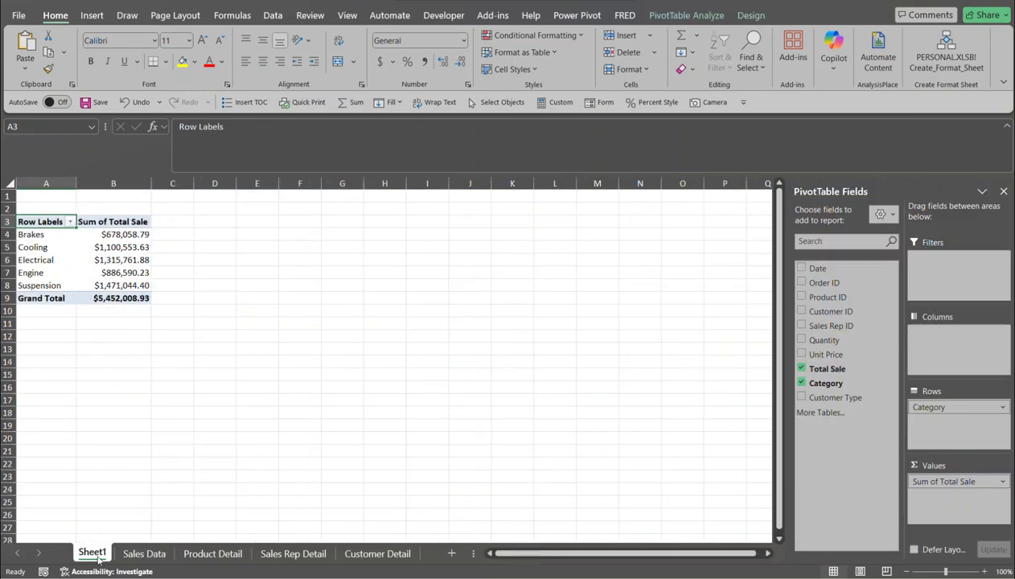
left_click(145, 553)
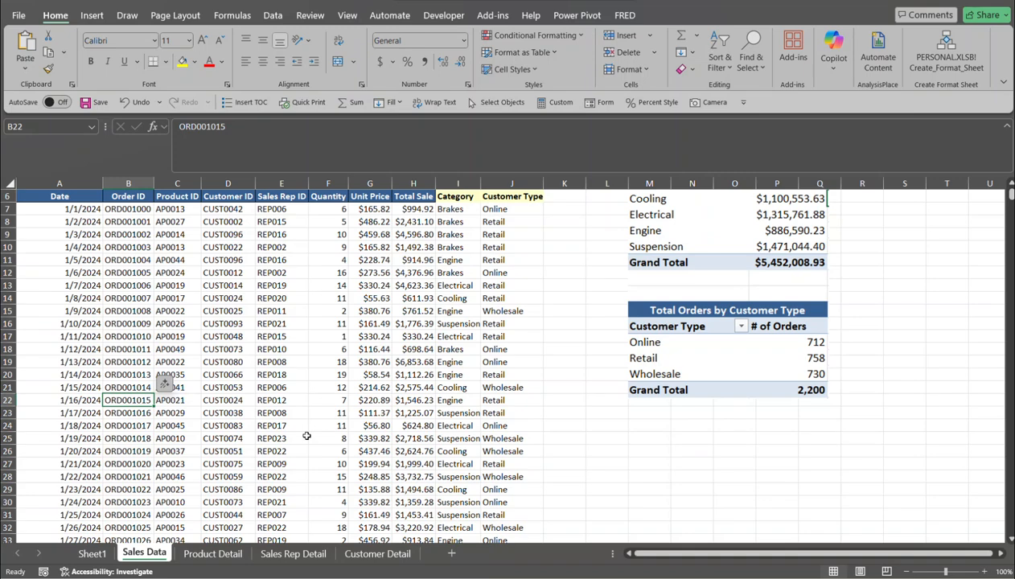
left_click(93, 554)
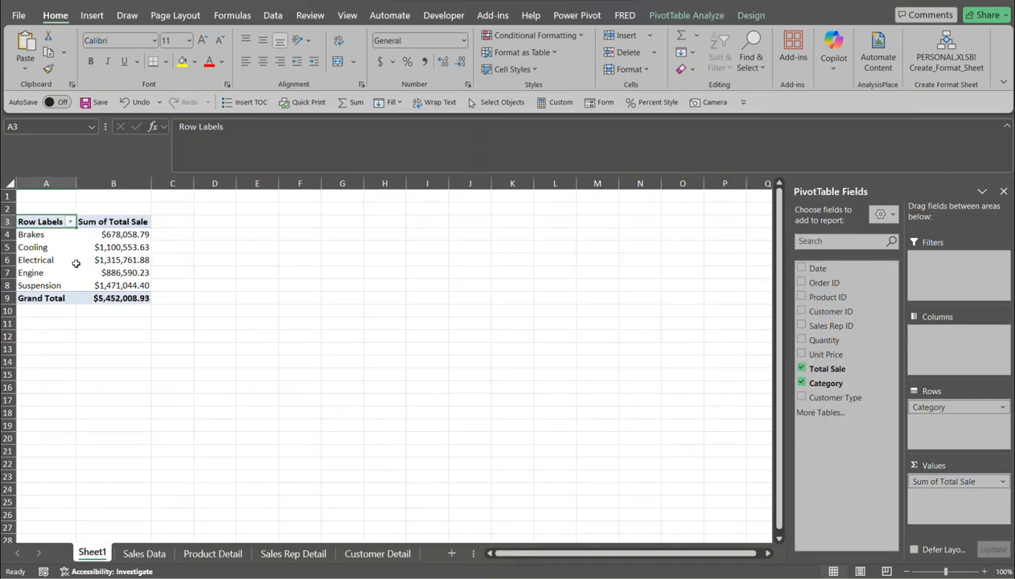
- Duplicate the revenue PivotTable from A3:B9 to cell A12 on the same sheet
left_click_drag(45, 220, 137, 296)
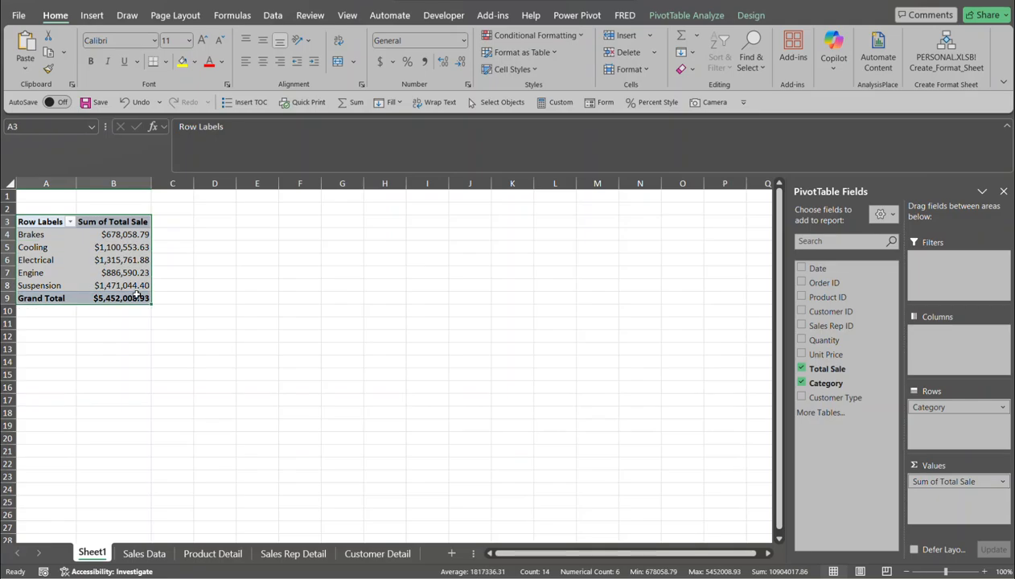
key("ctrl+c")
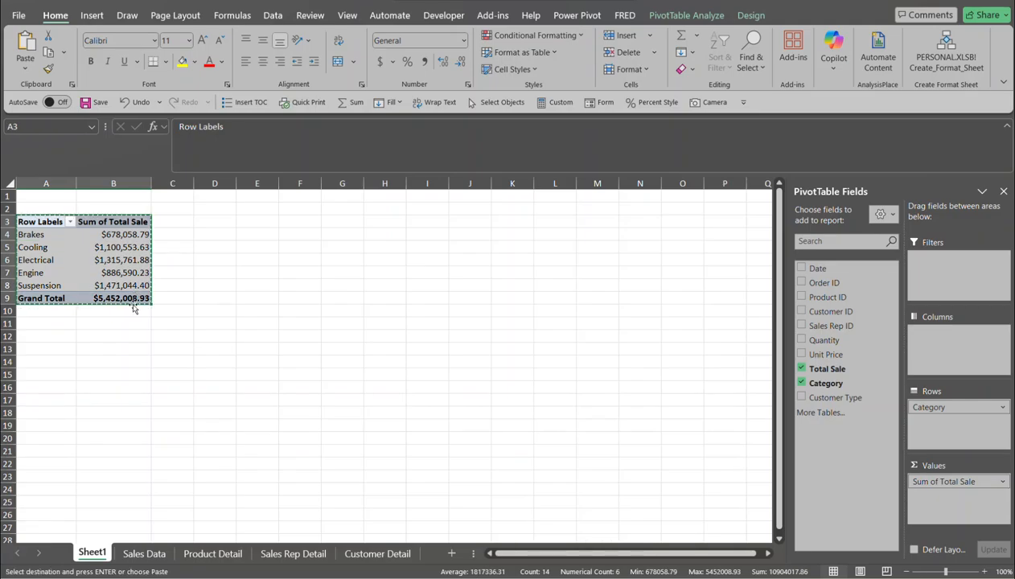
key("ctrl+v")
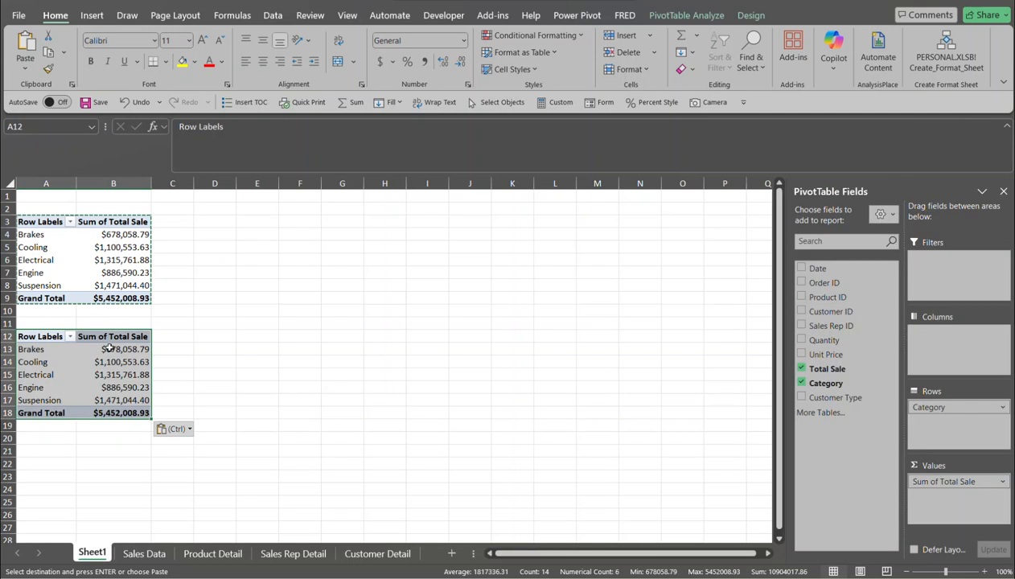
key("Escape")
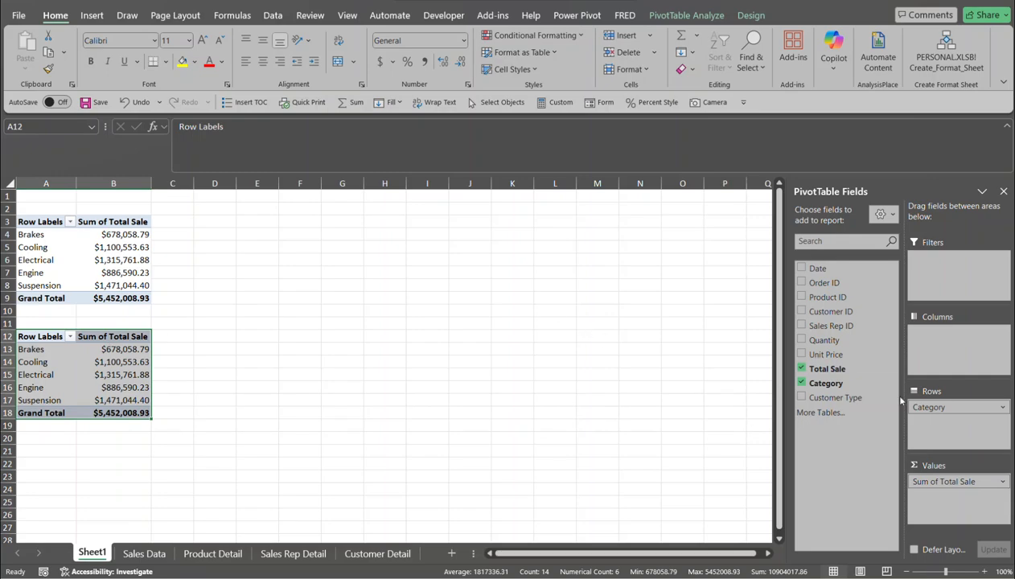
- Replace the copied PivotTable's fields with Customer Type as rows and the count of Order ID as values, and return to the Sales Data sheet
left_click_drag(918, 407, 888, 411)
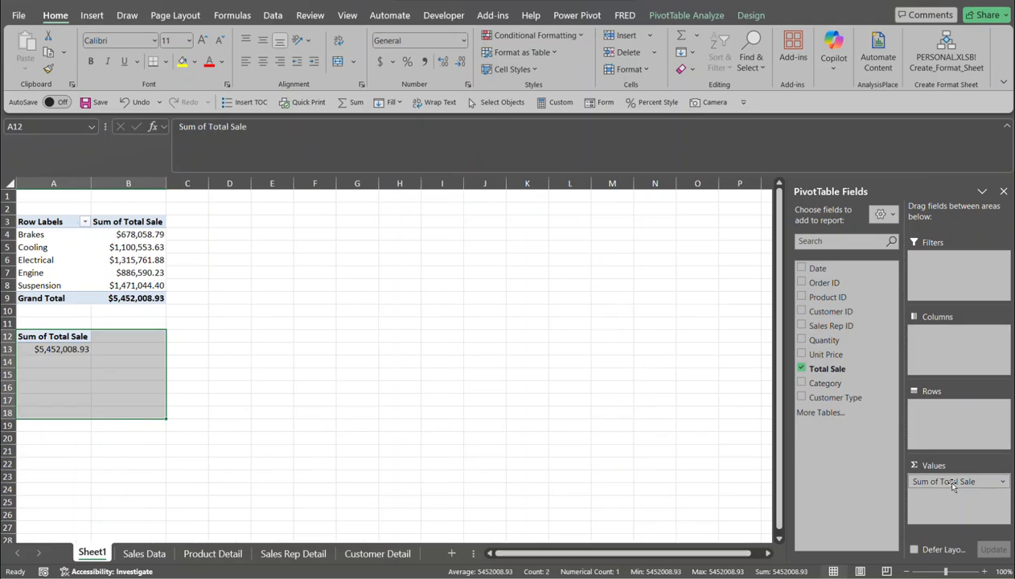
left_click_drag(925, 482, 900, 483)
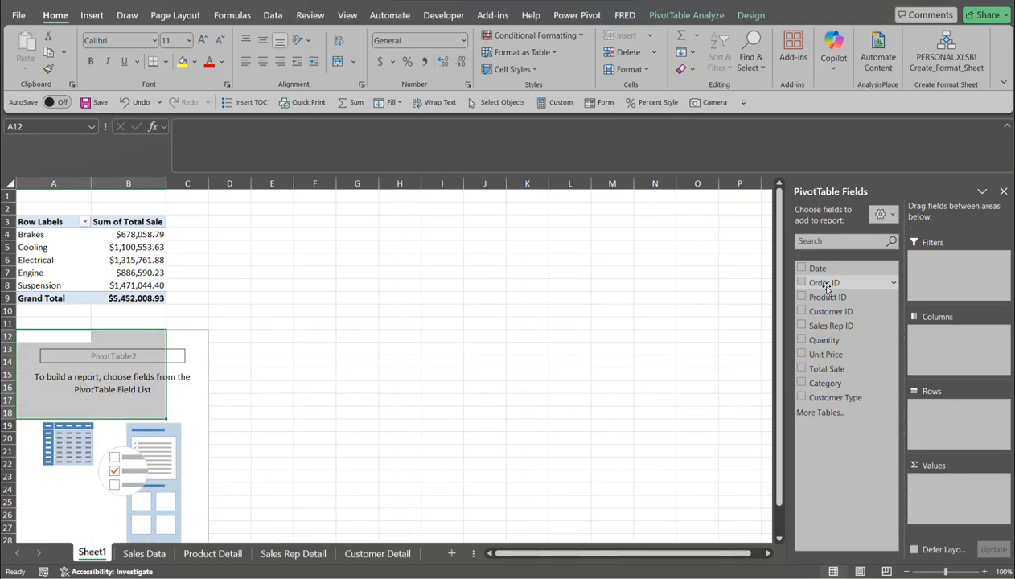
left_click_drag(825, 287, 924, 481)
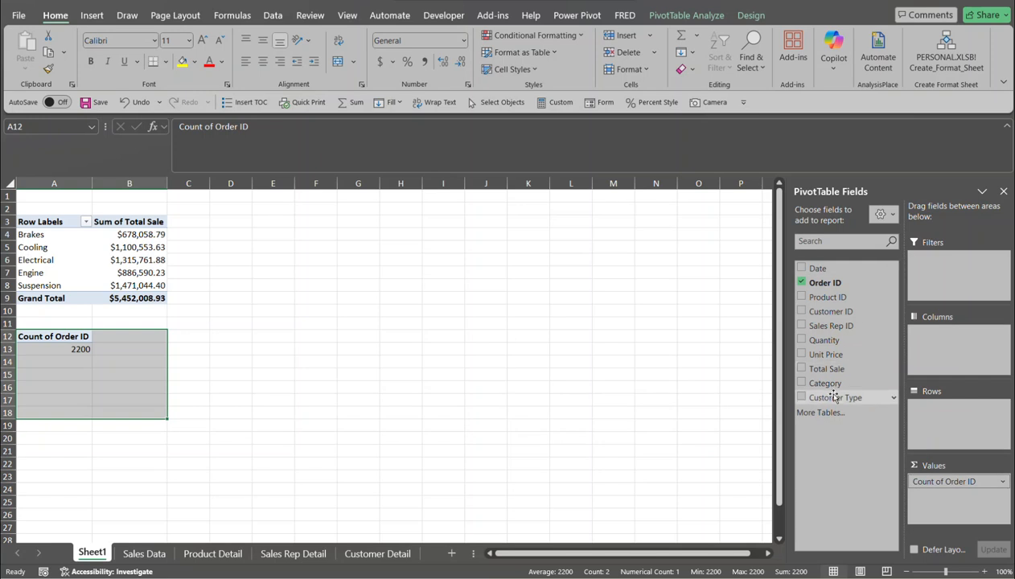
left_click_drag(835, 399, 943, 411)
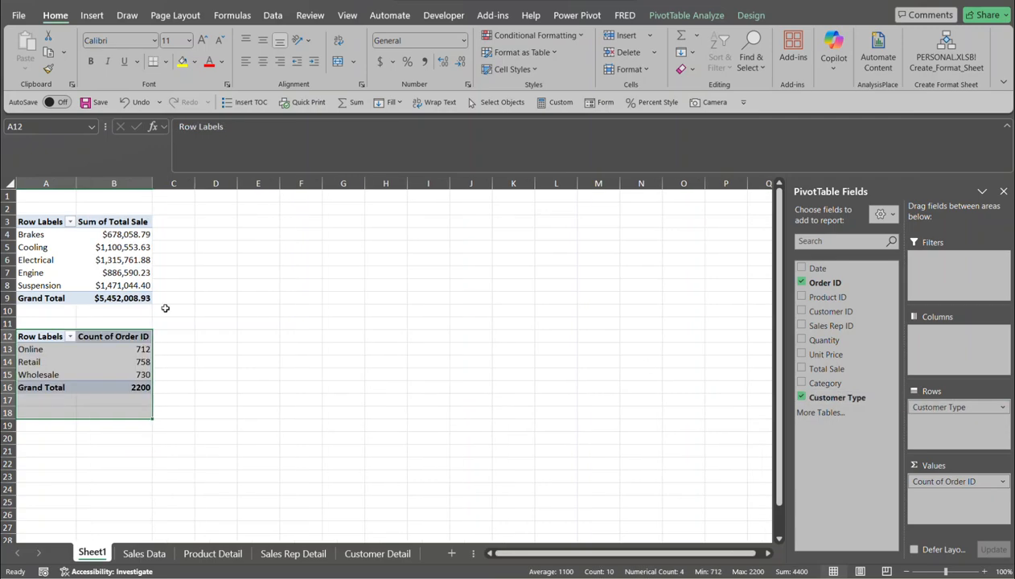
left_click(137, 363)
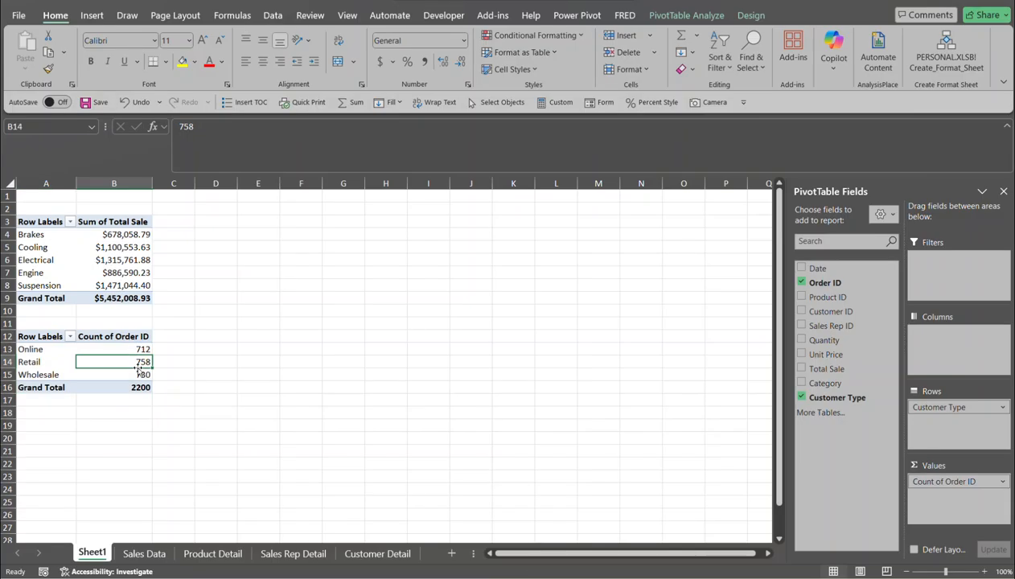
left_click(145, 554)
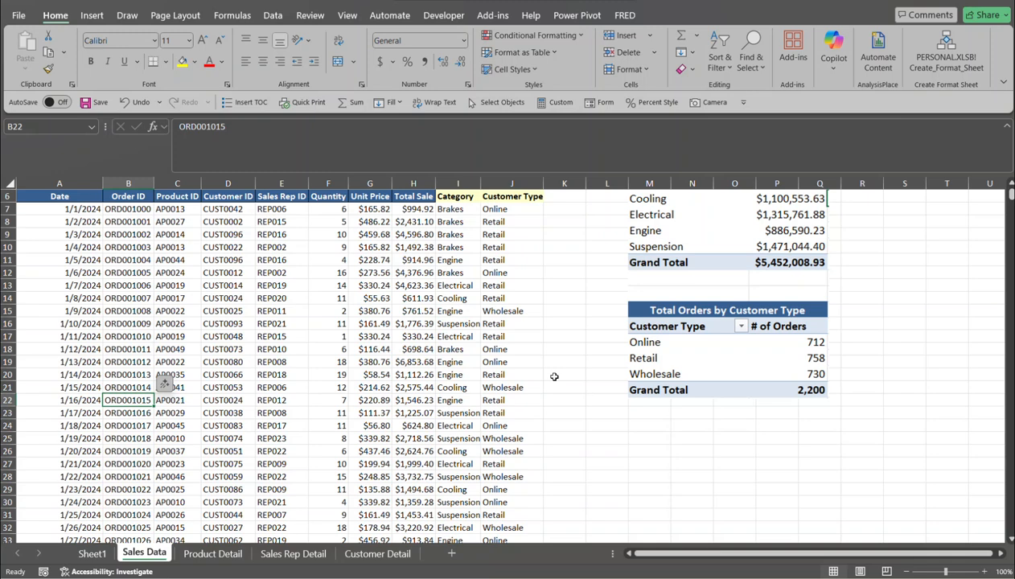
left_click(78, 196)
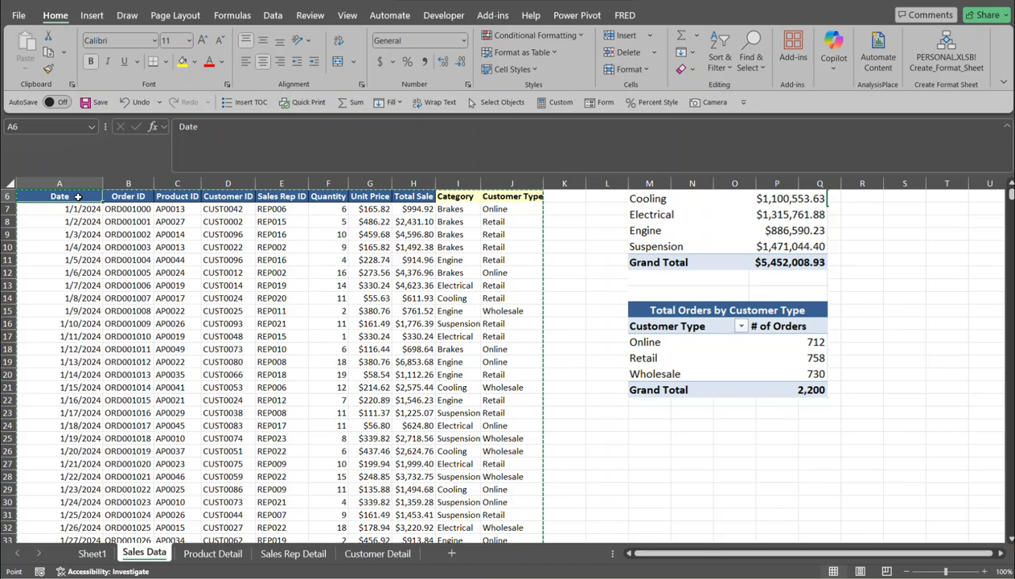
key("ctrl+t")
key("shift+Left")
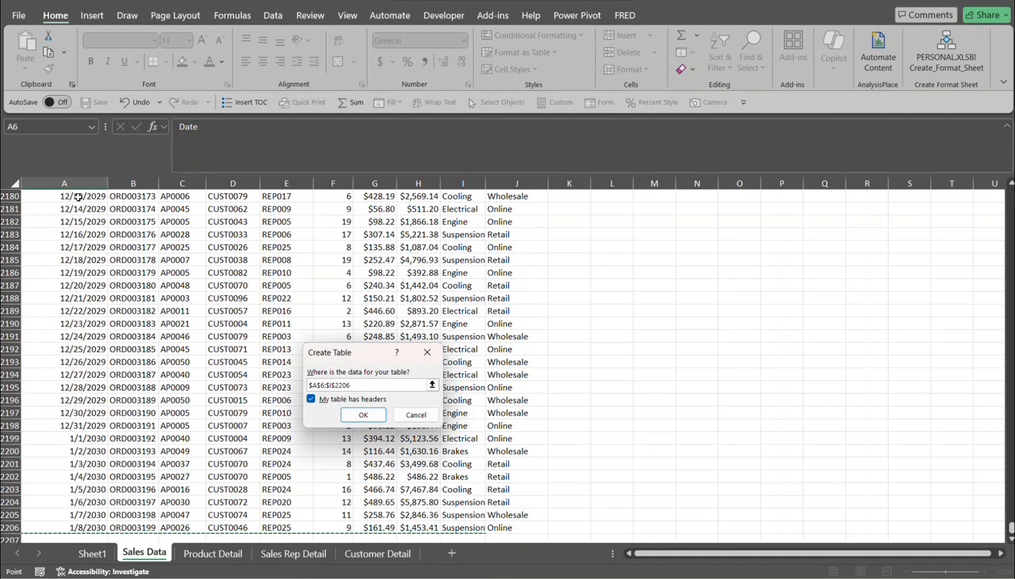
key("Escape")
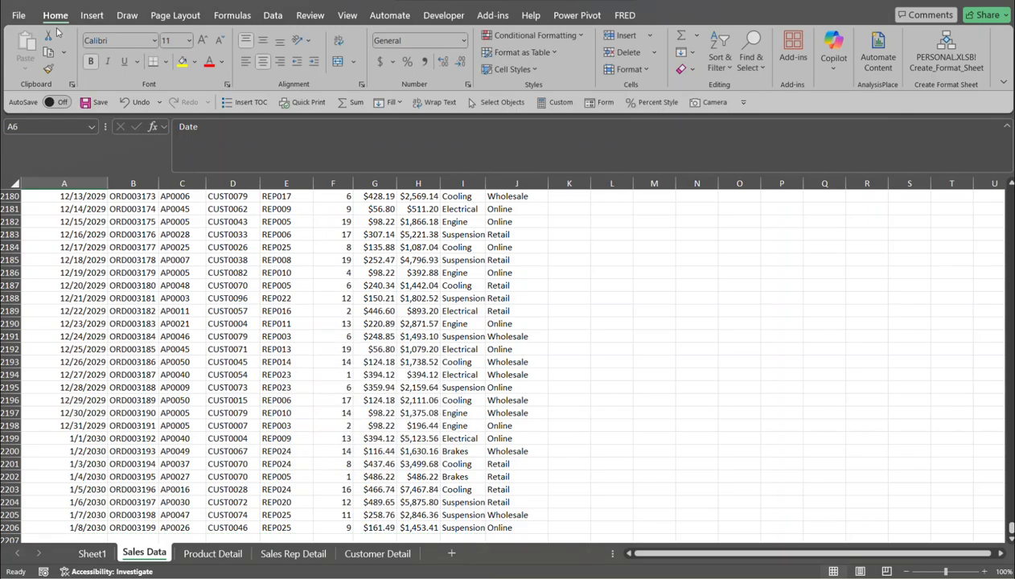
left_click(246, 283)
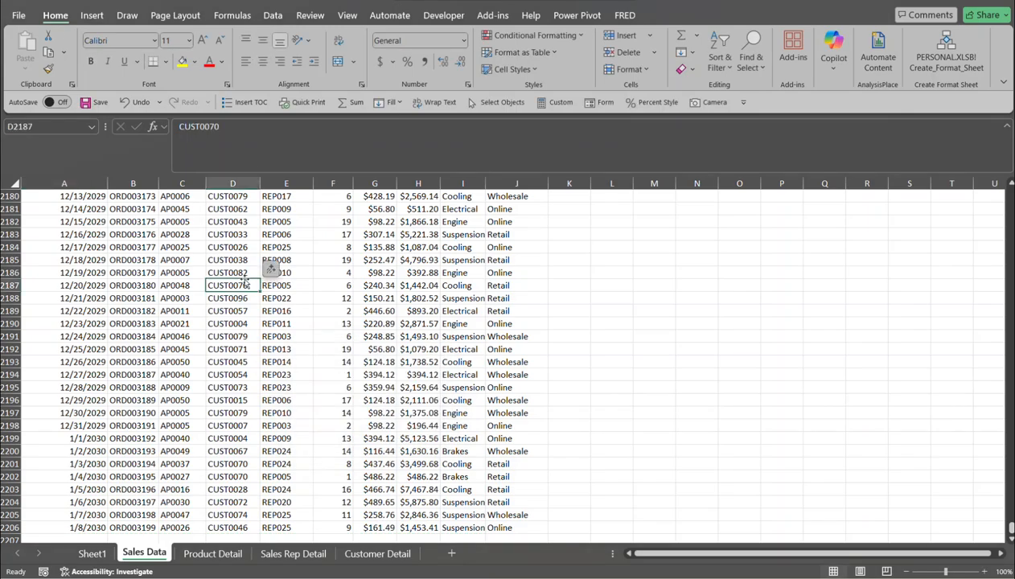
key("ctrl+Home")
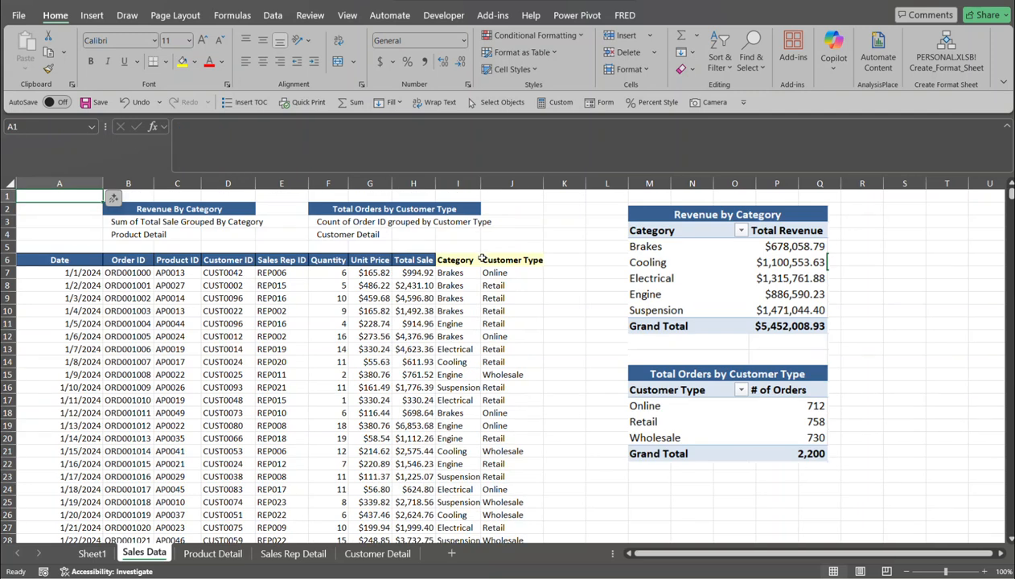
- Convert the original sales data from Date through Total Sale, A6:H2206, into a table with headers
left_click(61, 260)
left_click_drag(61, 260, 416, 283)
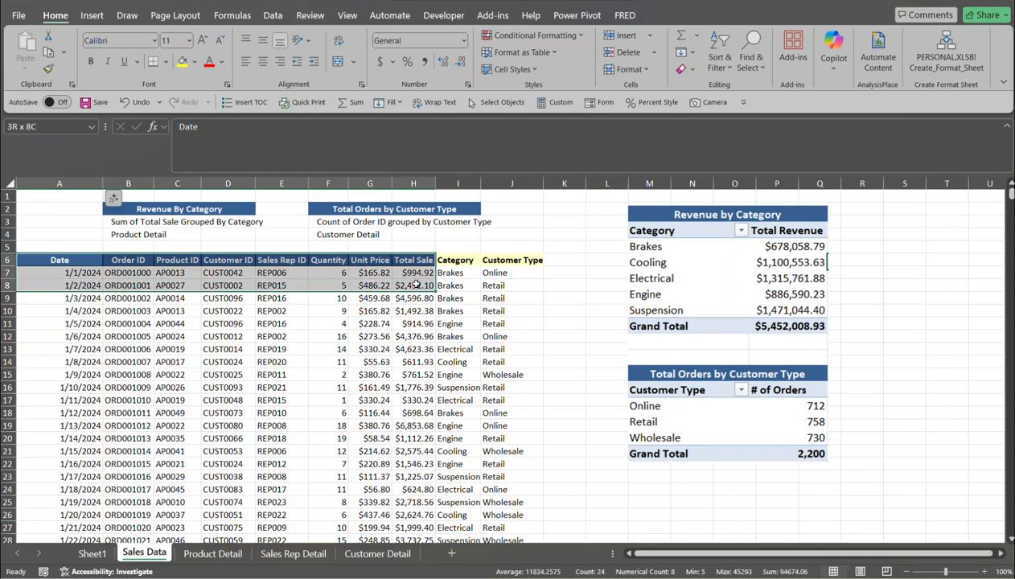
key("ctrl+shift+Down")
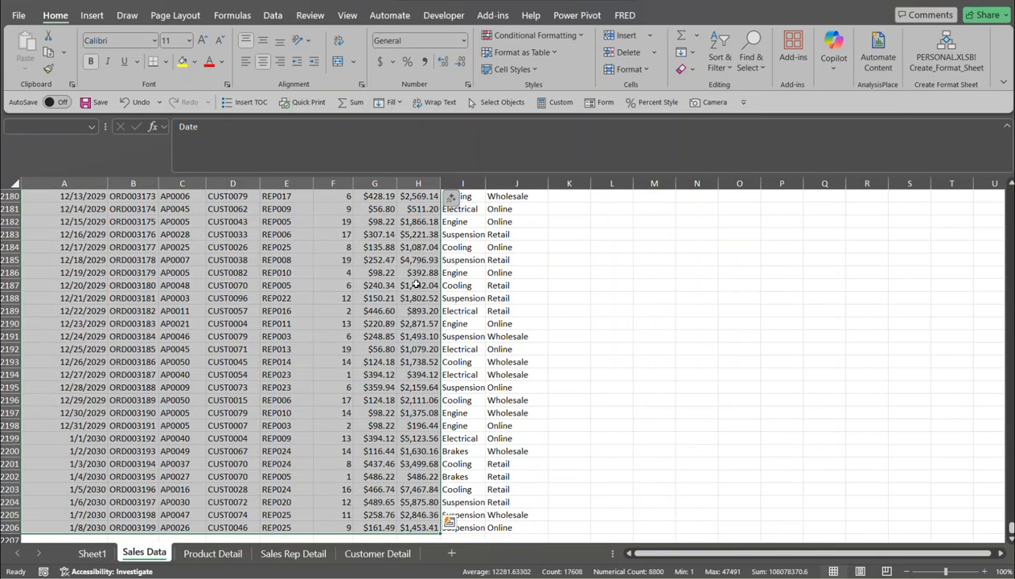
key("ctrl+t")
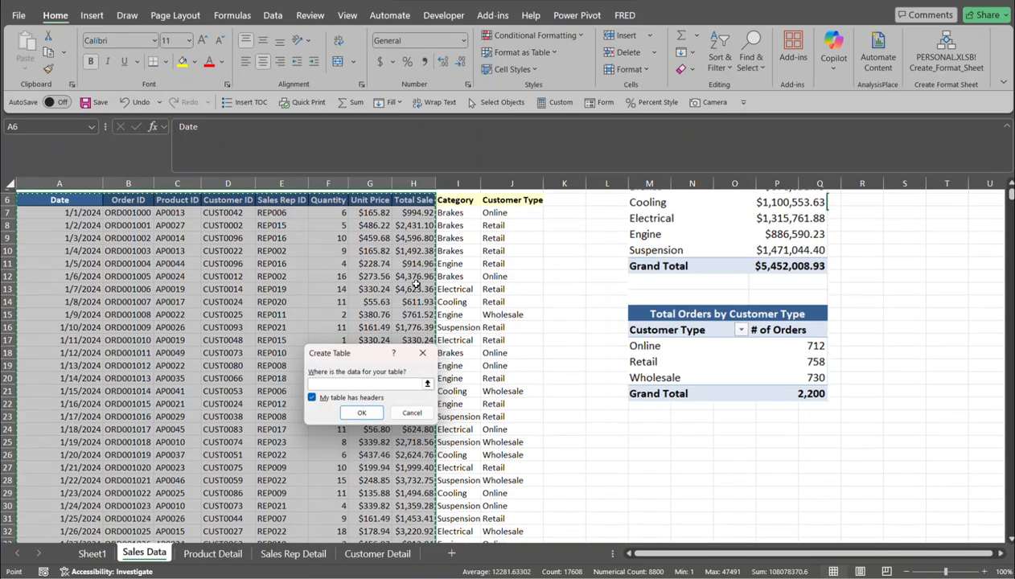
left_click(363, 414)
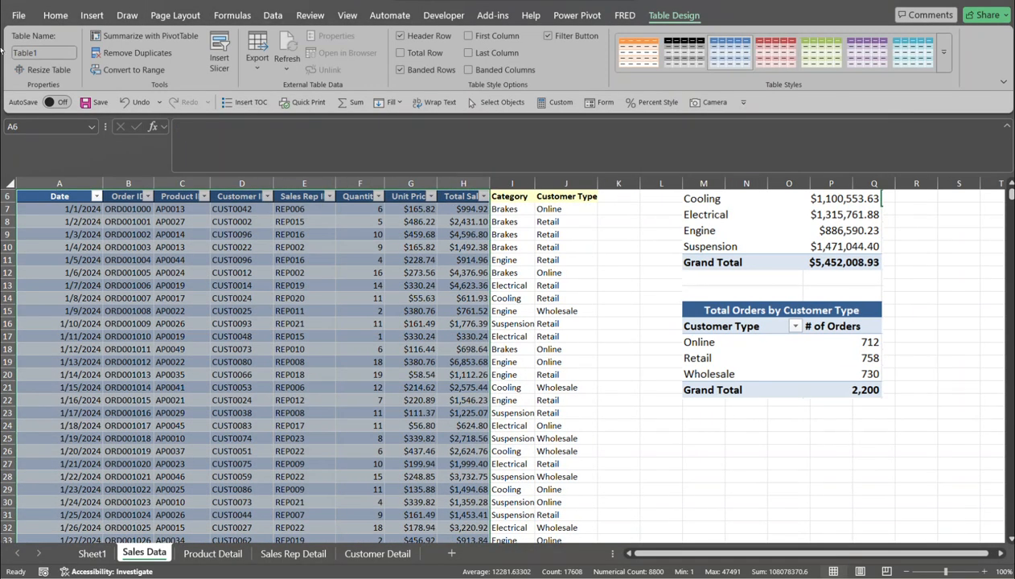
- Name the sales data table SalesData
left_click(50, 52)
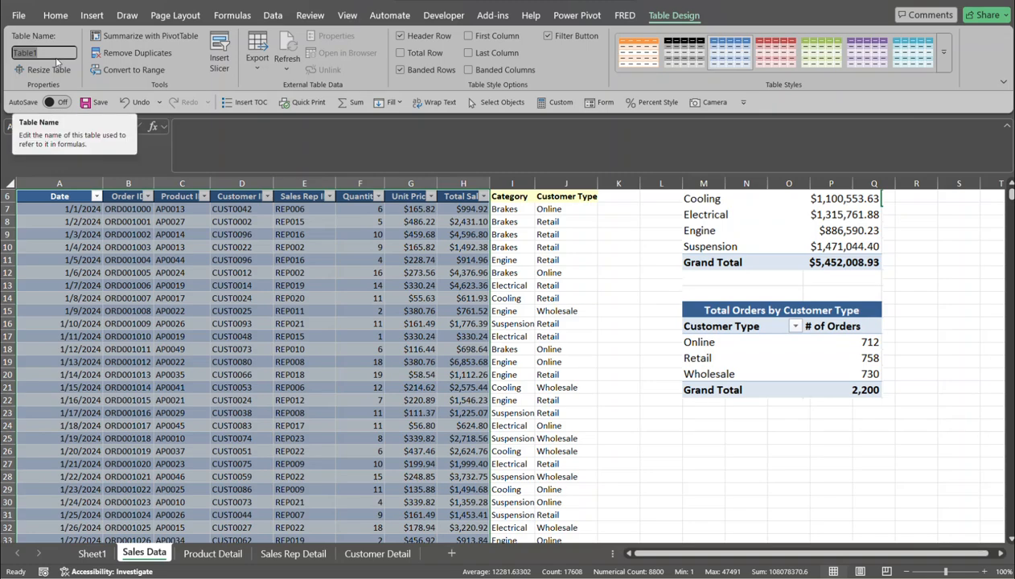
type("Sa")
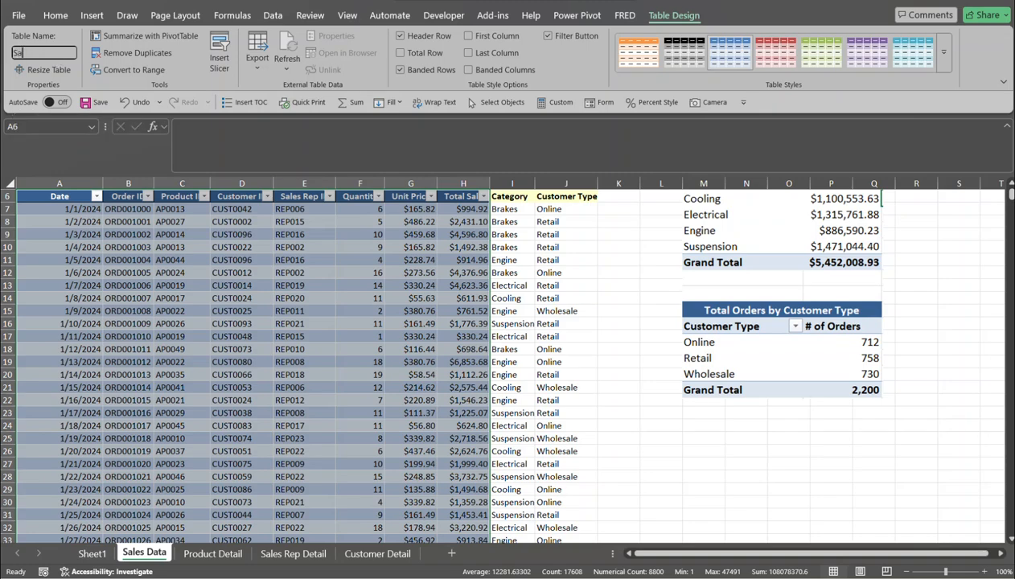
type("lesDate")
key("BackSpace")
type("a")
key("Return")
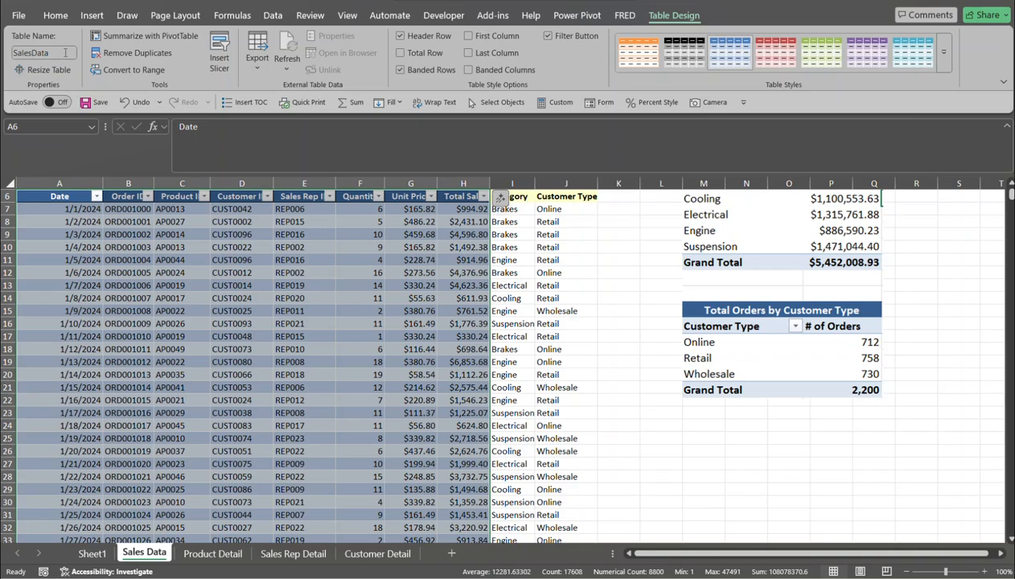
- Convert the Product Detail sheet's range $A$1:$D$51 into a table with headers
left_click(202, 553)
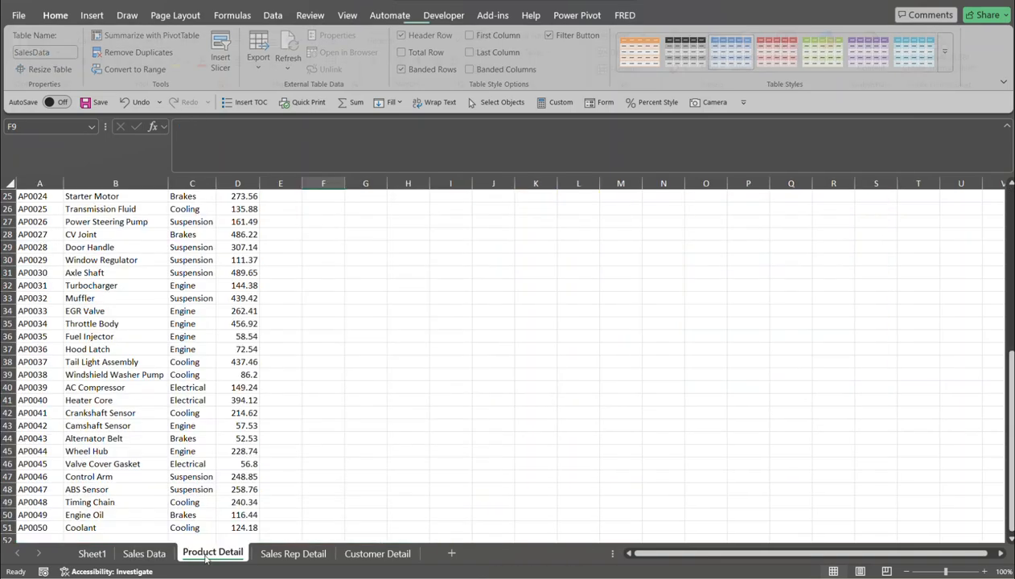
left_click(36, 198)
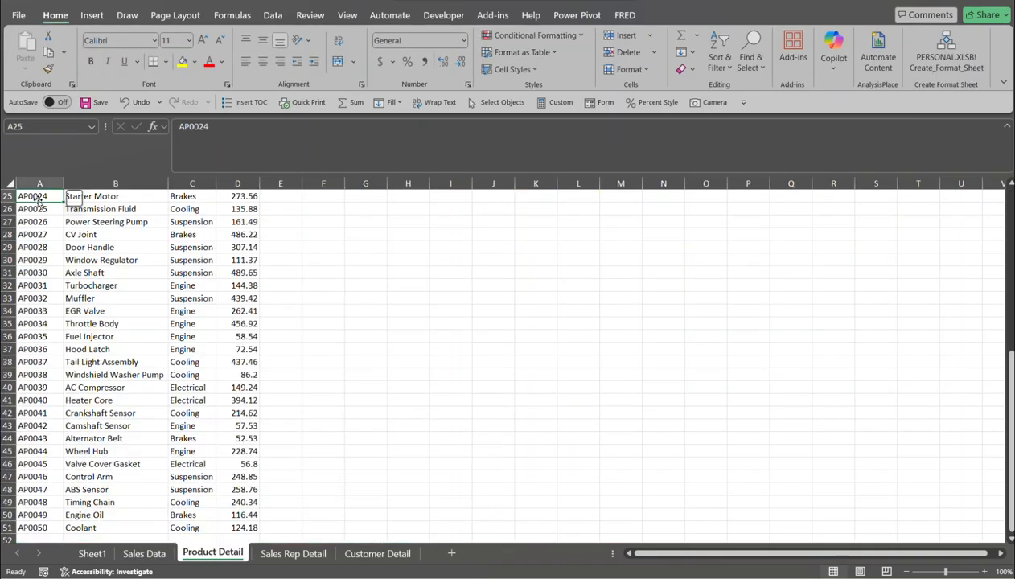
key("ctrl+Down")
key("Up")
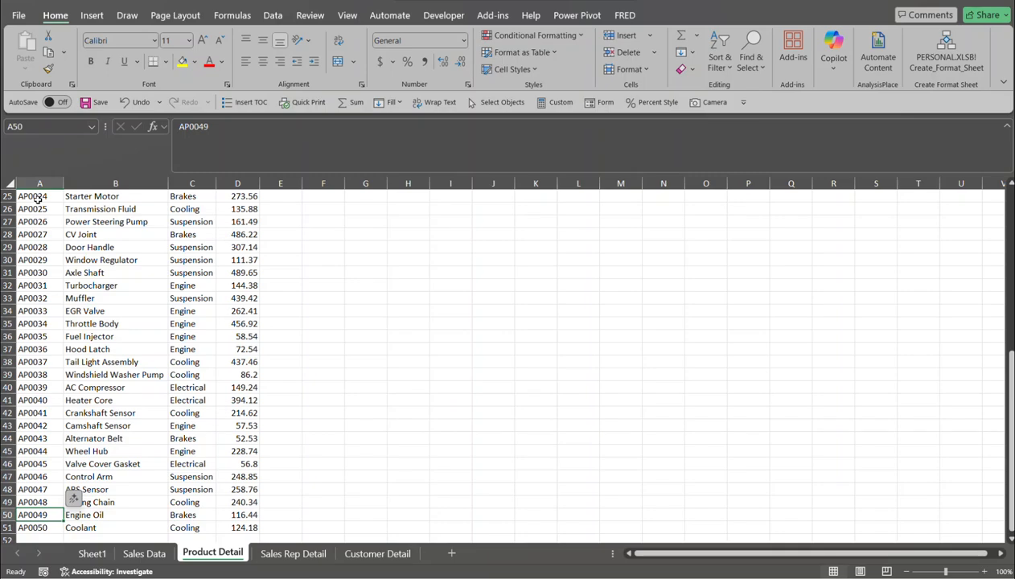
key("ctrl+Up")
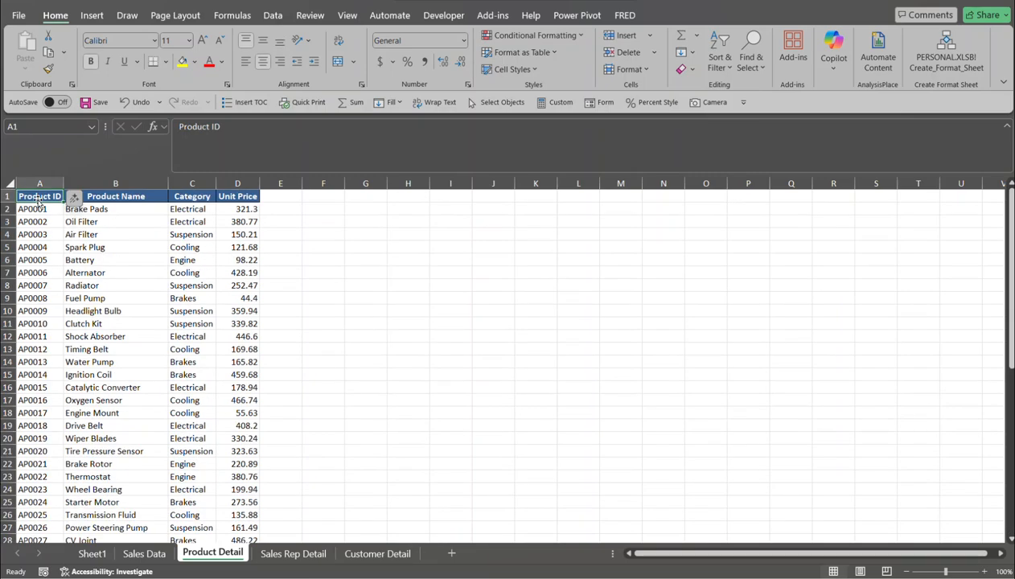
key("ctrl+shift+End")
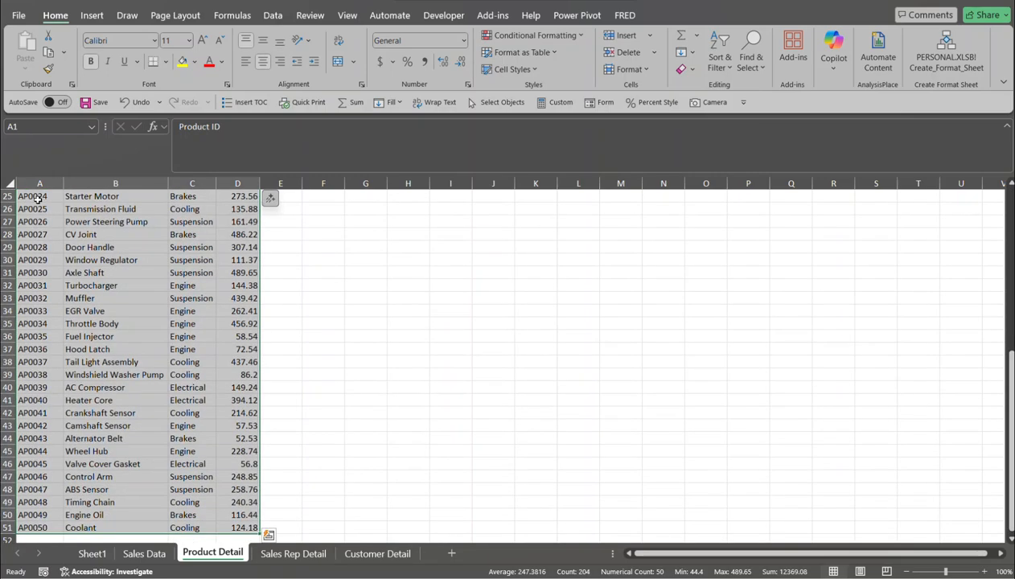
key("ctrl+t")
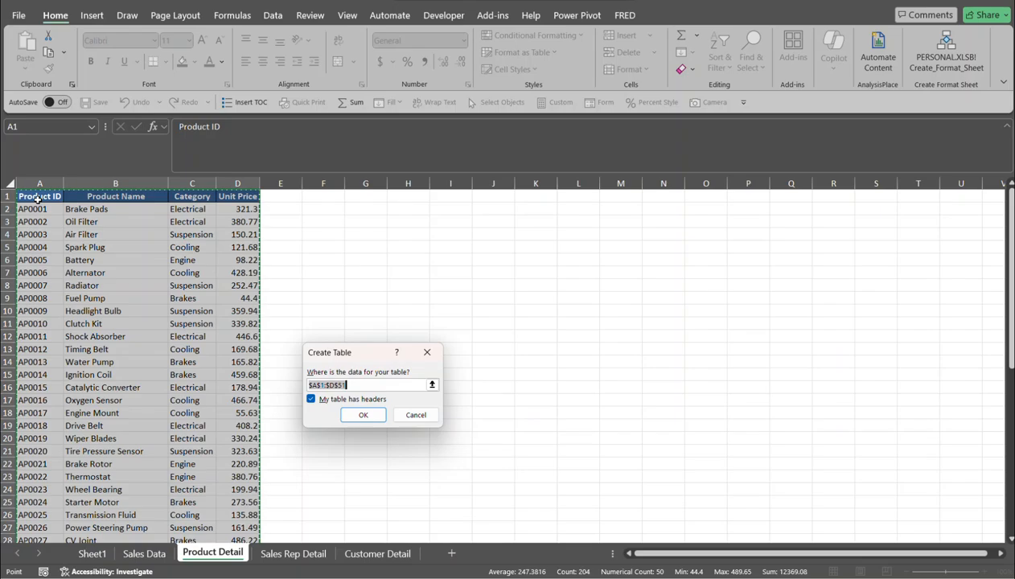
key("Return")
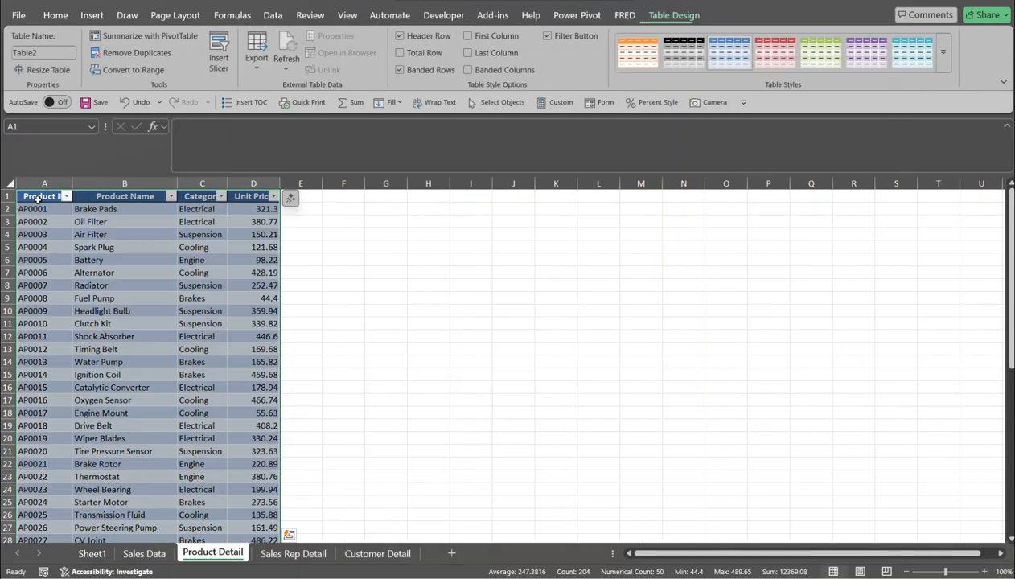
- Name the product table ProdDetail
left_click(59, 54)
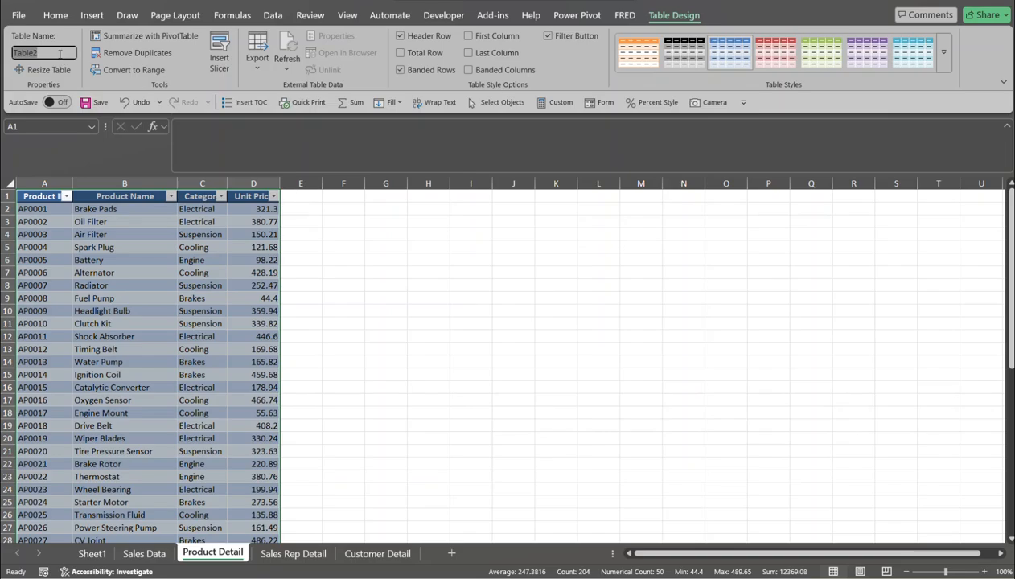
type("ProdDetail")
key("Return")
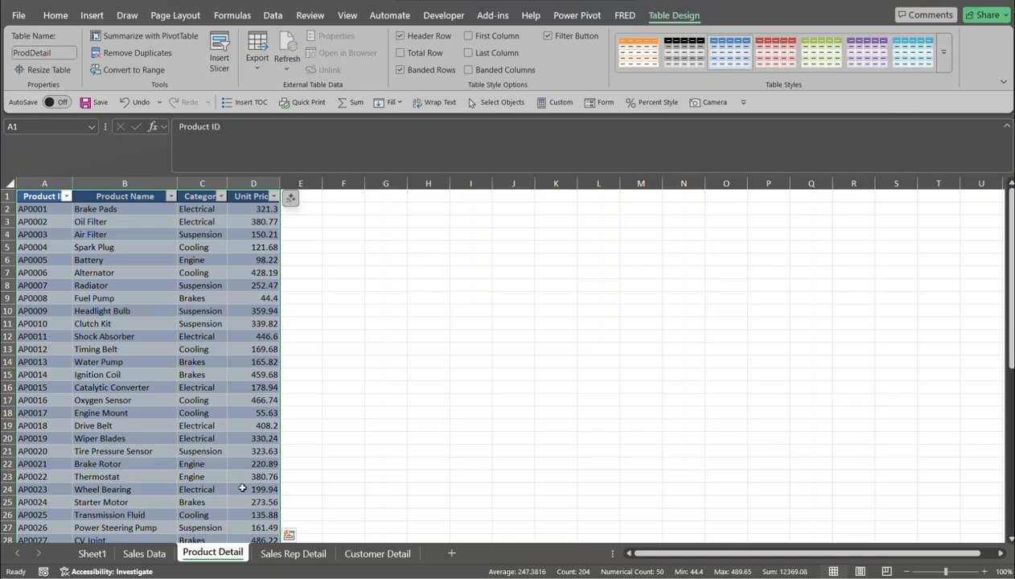
- Convert the Sales Rep Detail sheet's range $A$1:$D$26 into a table with headers
left_click(275, 556)
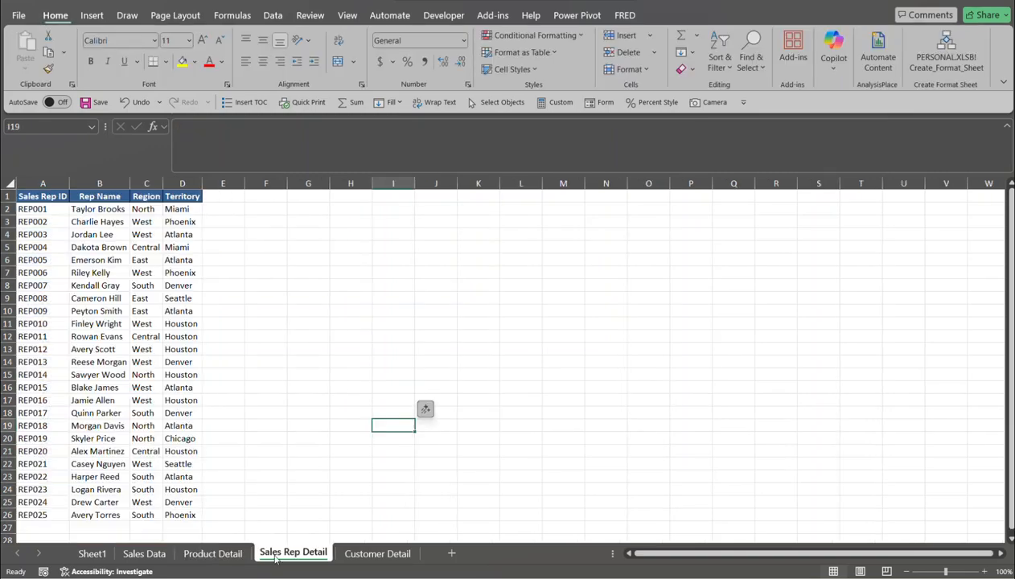
left_click(81, 248)
key("ctrl+a")
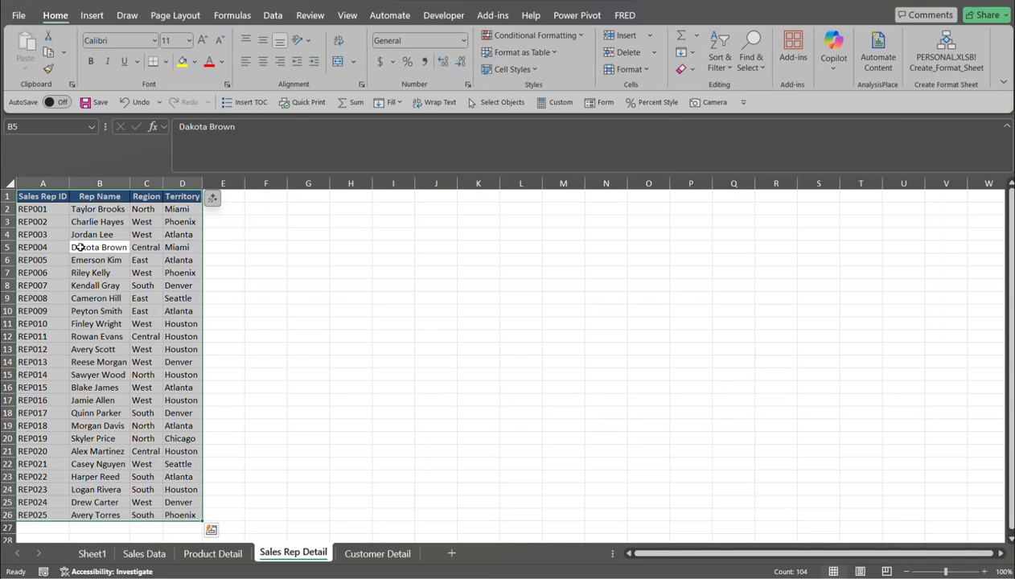
key("ctrl+t")
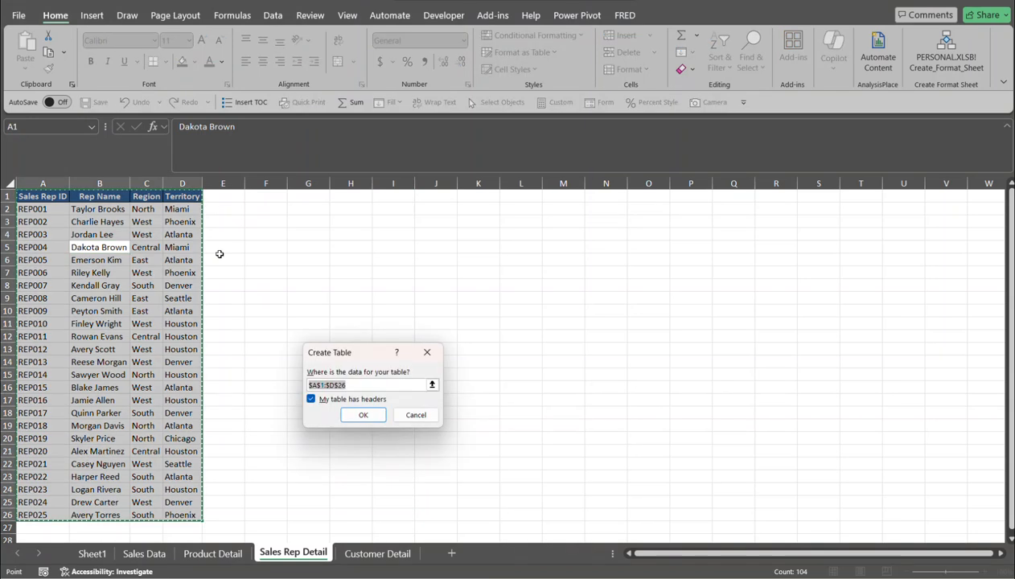
left_click(368, 415)
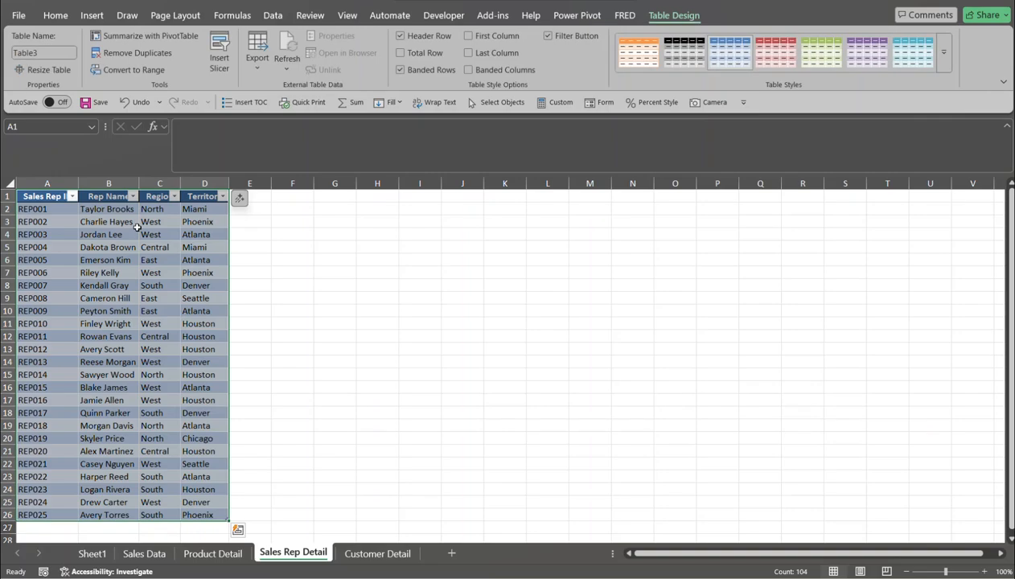
- Name the sales rep table SalesRepDetail
left_click(47, 55)
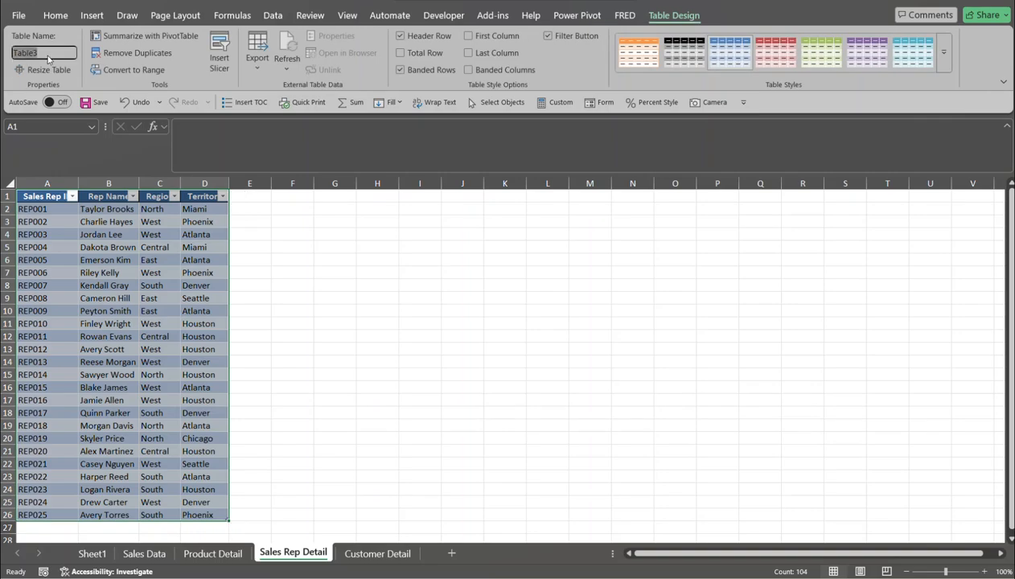
type("Sea")
key("BackSpace")
key("BackSpace")
key("BackSpace")
type("SalesRe")
type("pE")
type("eta")
type("il")
key("Return")
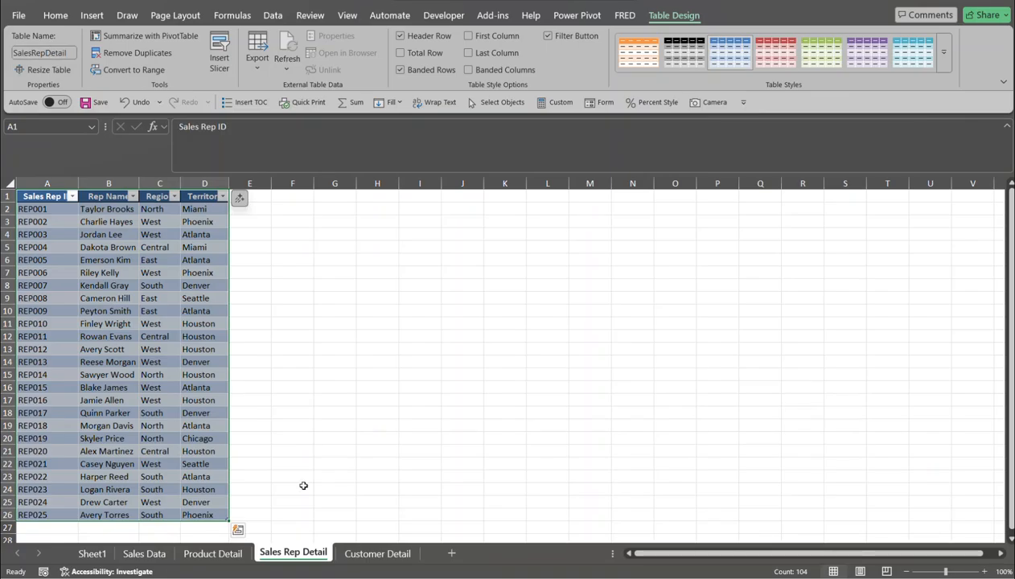
- Convert the Customer Detail sheet's range $A$1:$D$101 into a table with headers
left_click(350, 552)
left_click(69, 242)
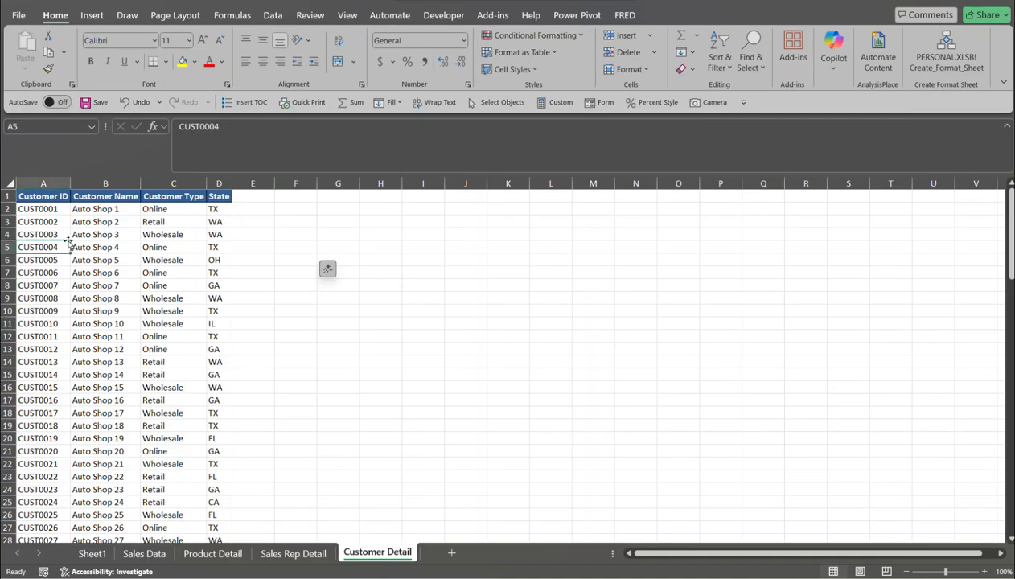
key("ctrl+a")
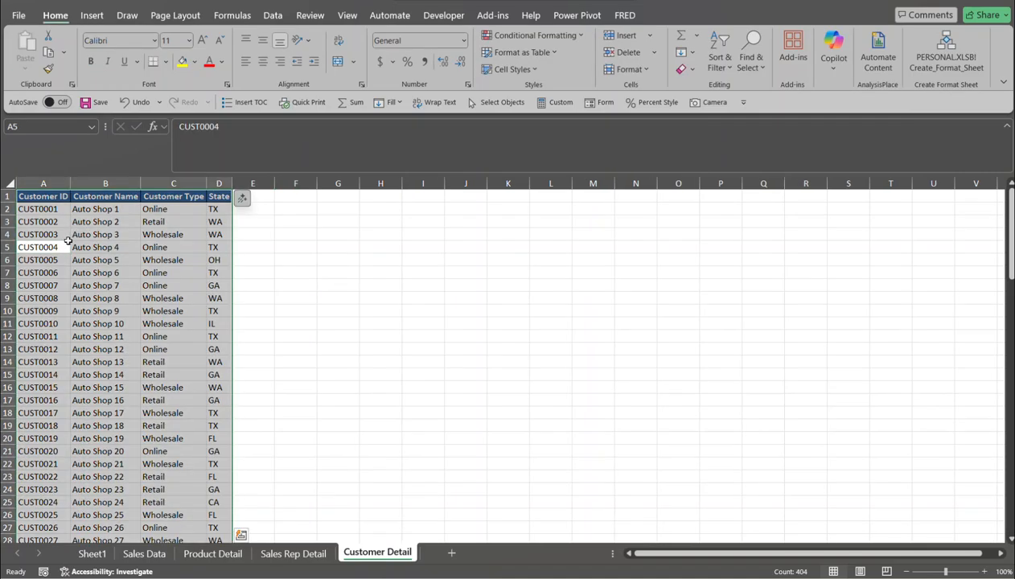
key("ctrl+t")
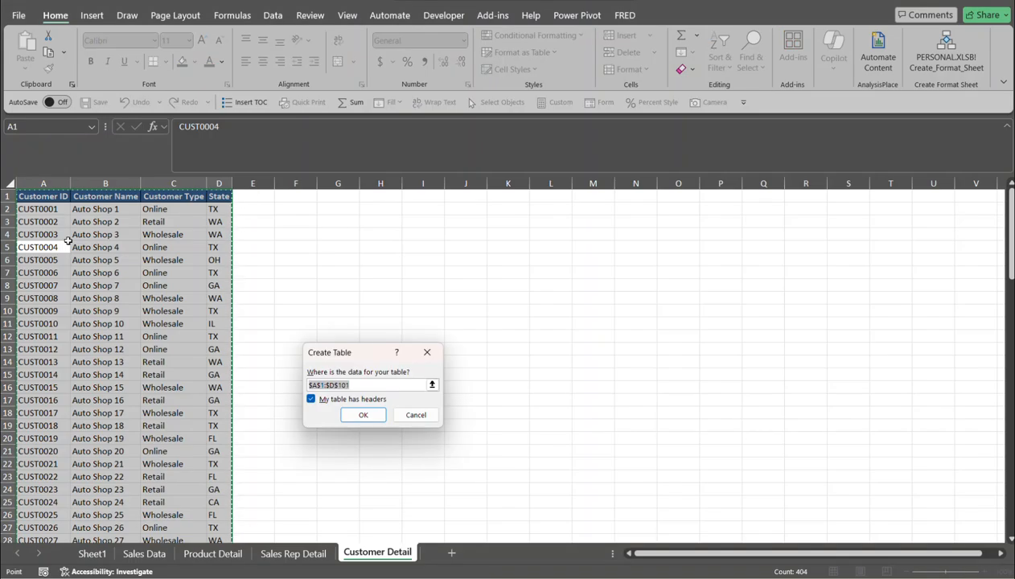
key("Return")
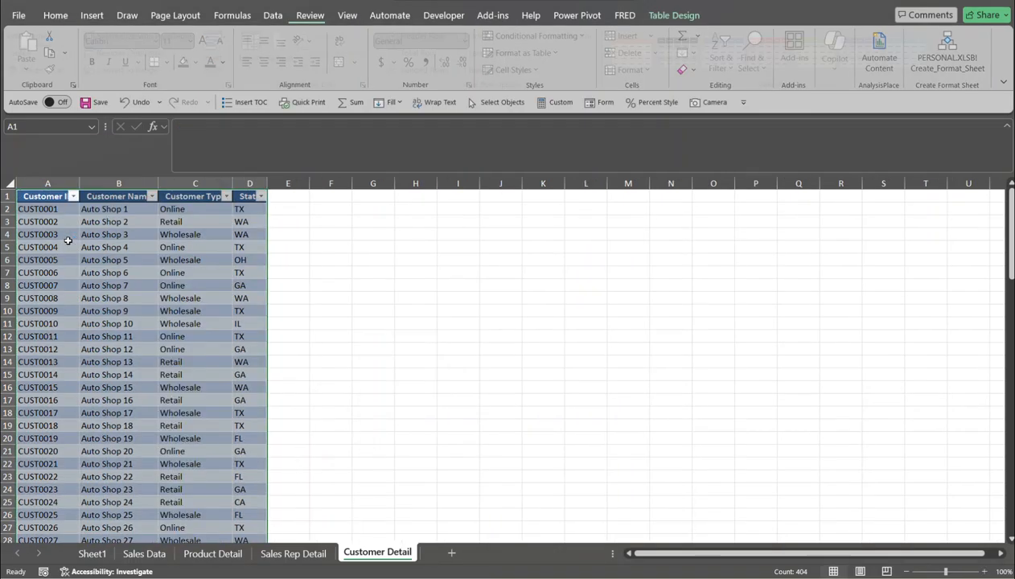
- Name the customer table CustomerDetail
left_click(48, 53)
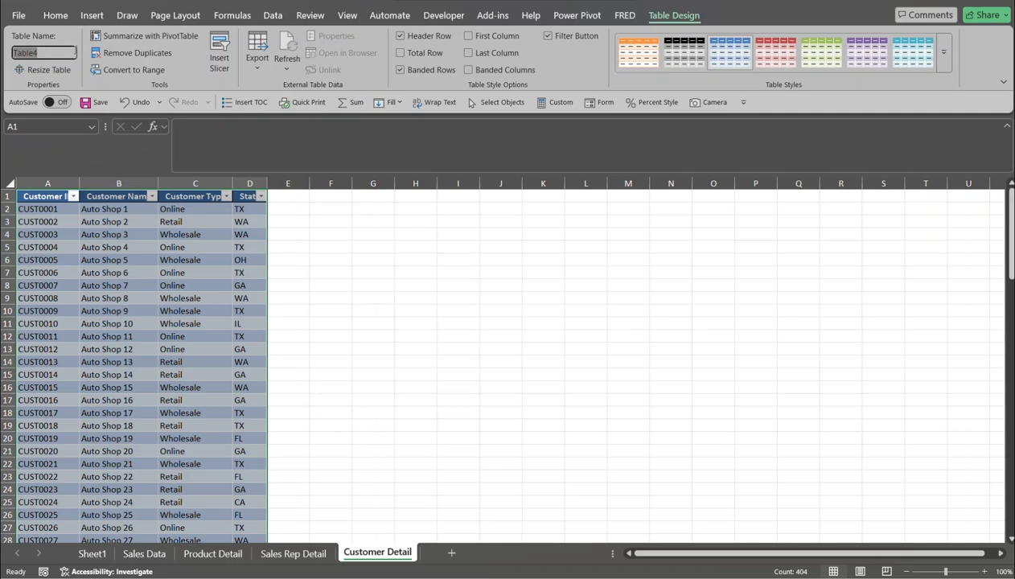
type("Customer")
type("tail")
key("Return")
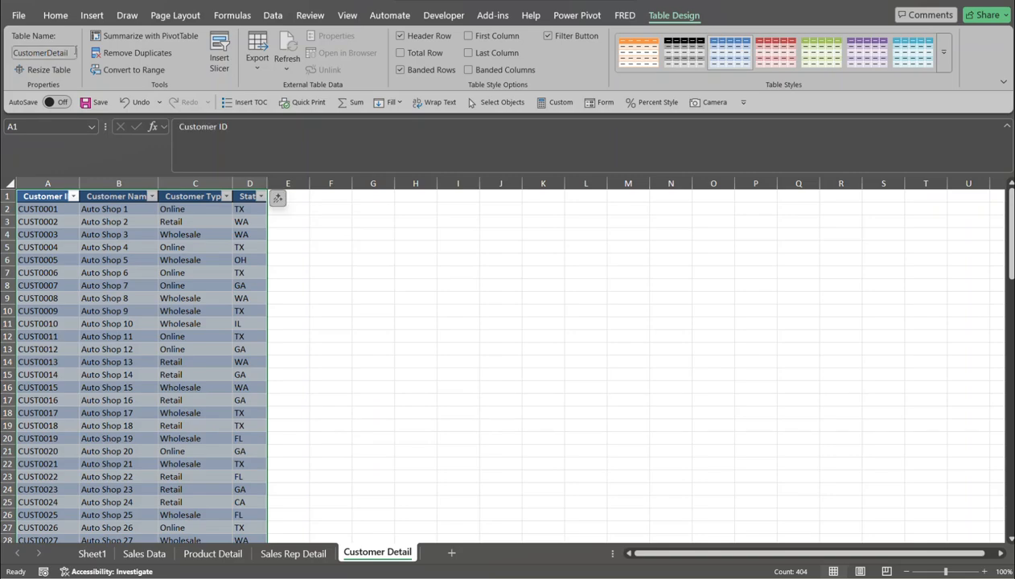
- Insert a PivotTable from the SalesData table on a new worksheet, adding its data to the Data Model
left_click(143, 553)
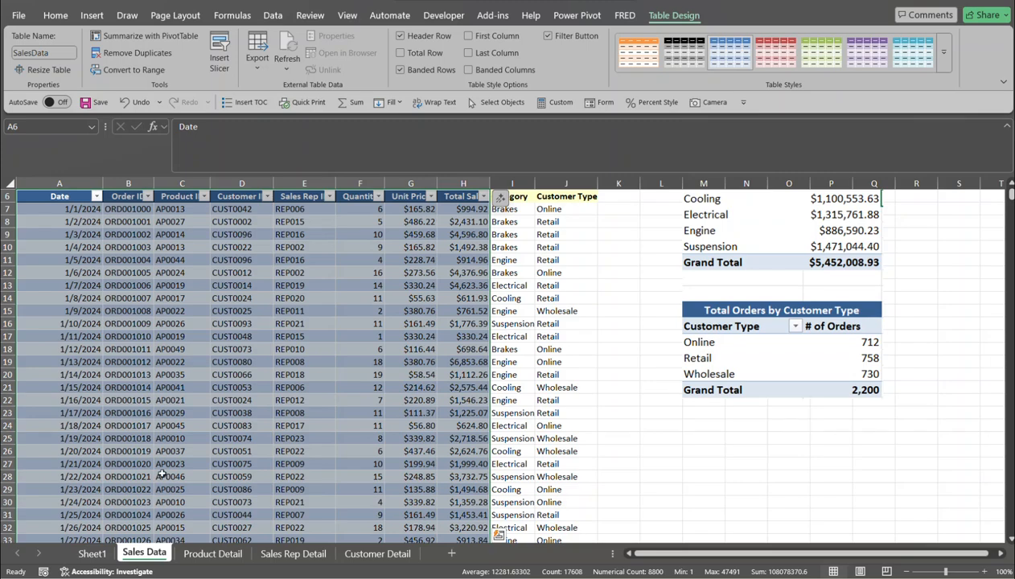
left_click(173, 386)
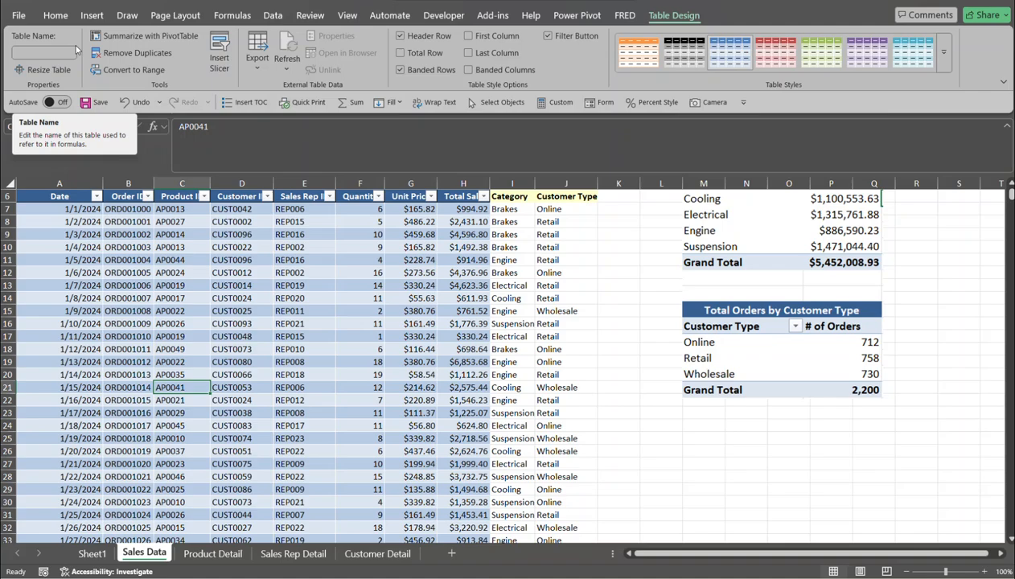
left_click(91, 18)
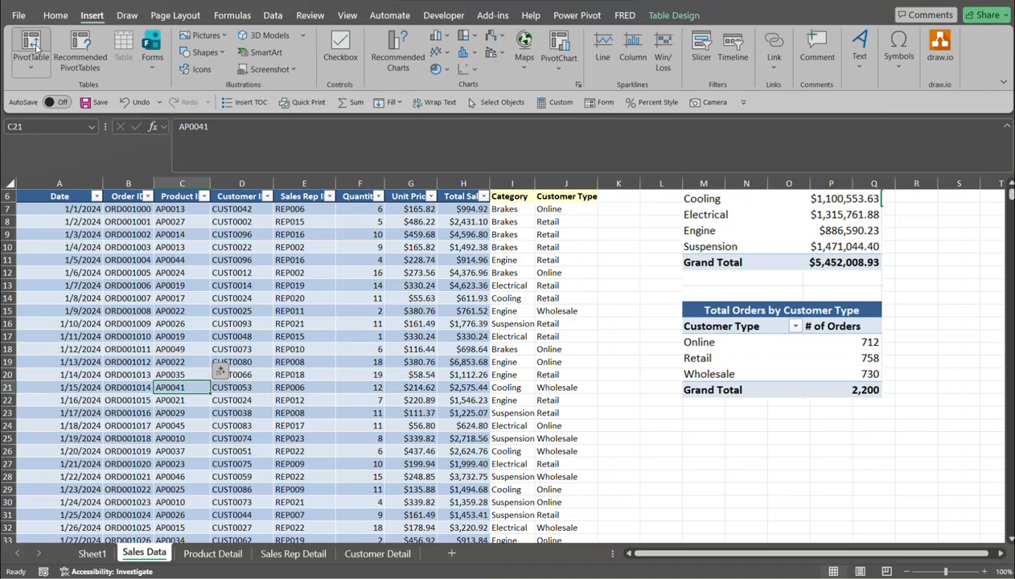
left_click(32, 45)
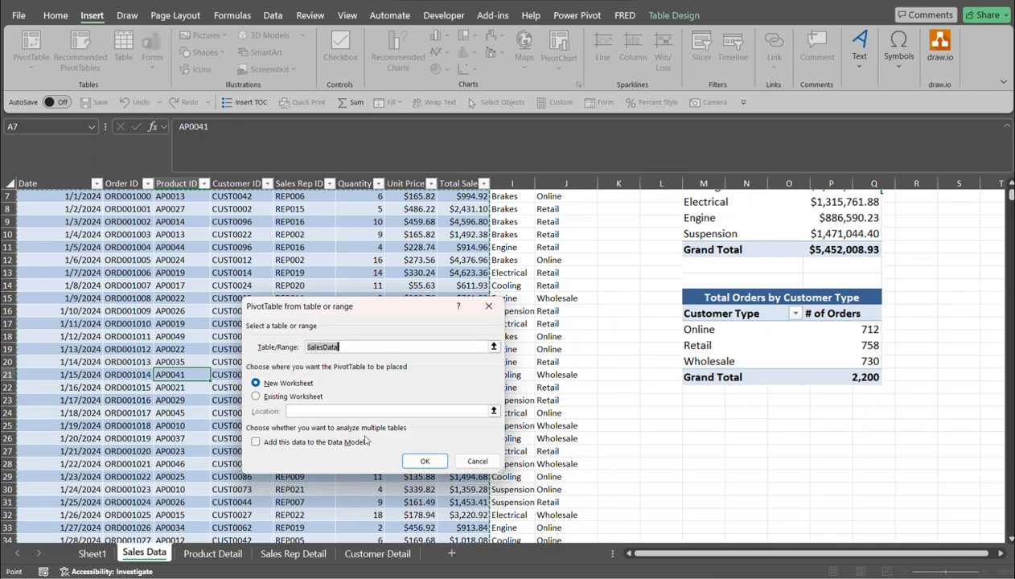
left_click(255, 443)
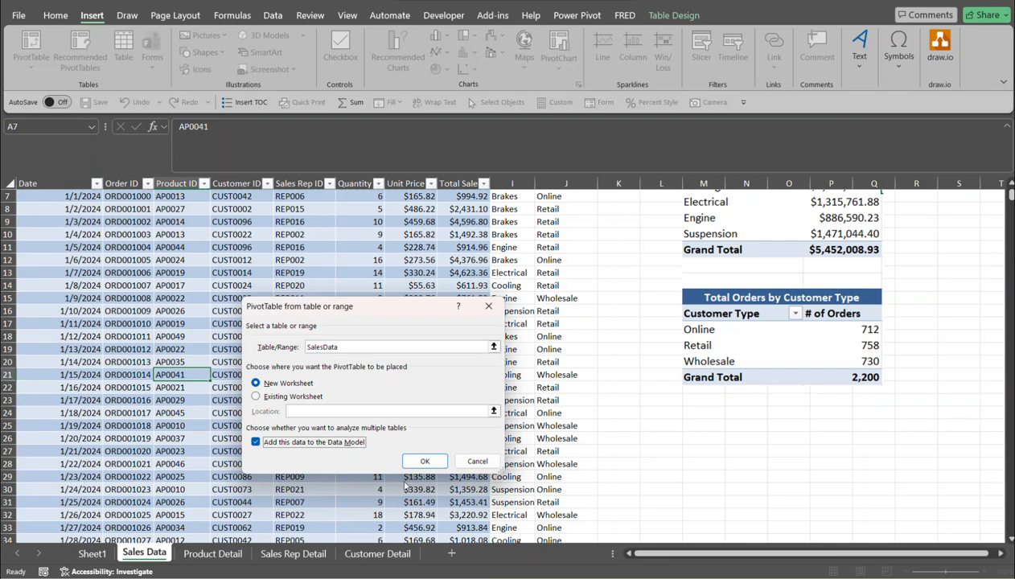
left_click(423, 463)
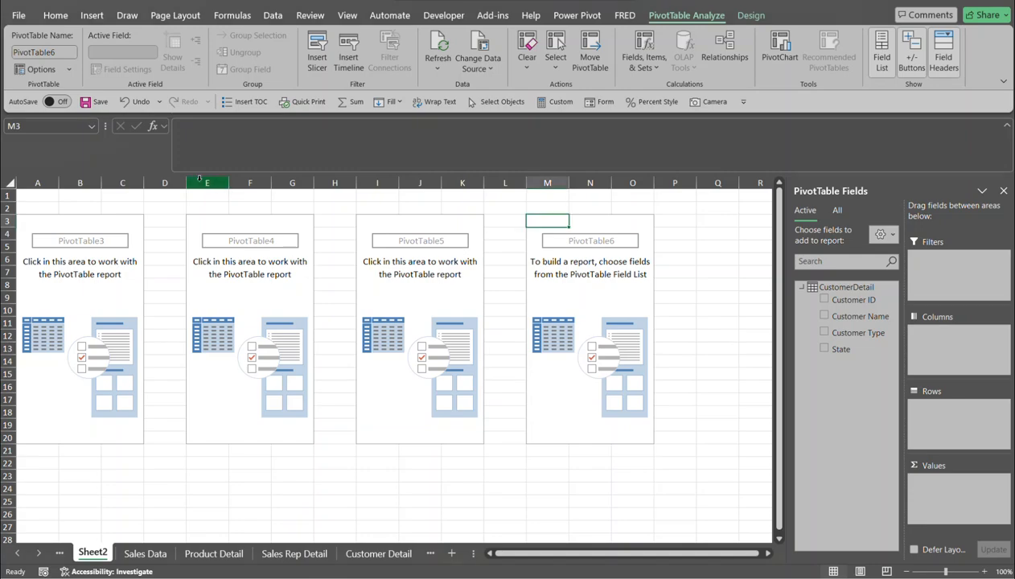
- Delete columns E through O to remove the three extra PivotTables from Sheet2
left_click_drag(199, 179, 615, 191)
right_click(615, 192)
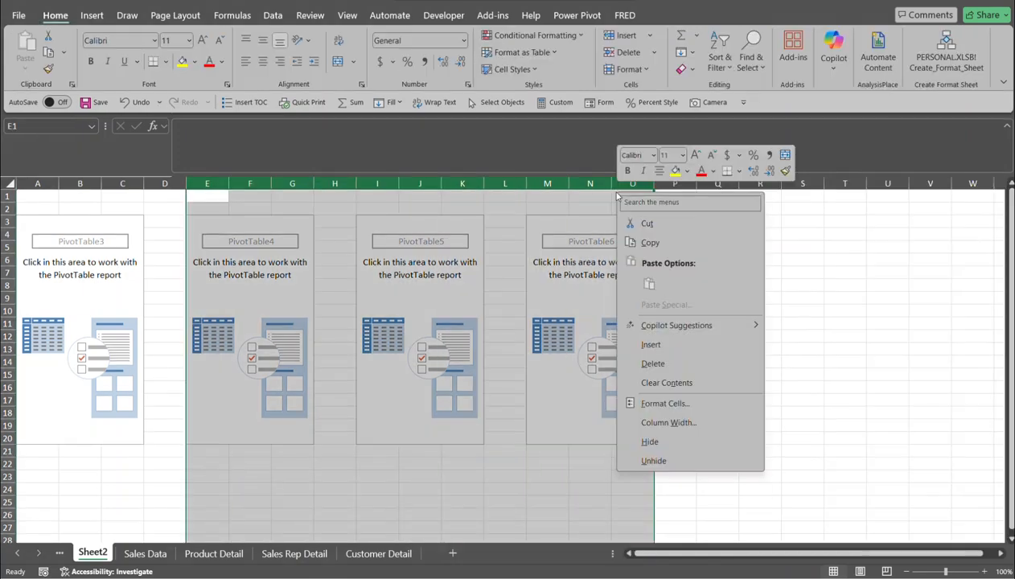
left_click(664, 370)
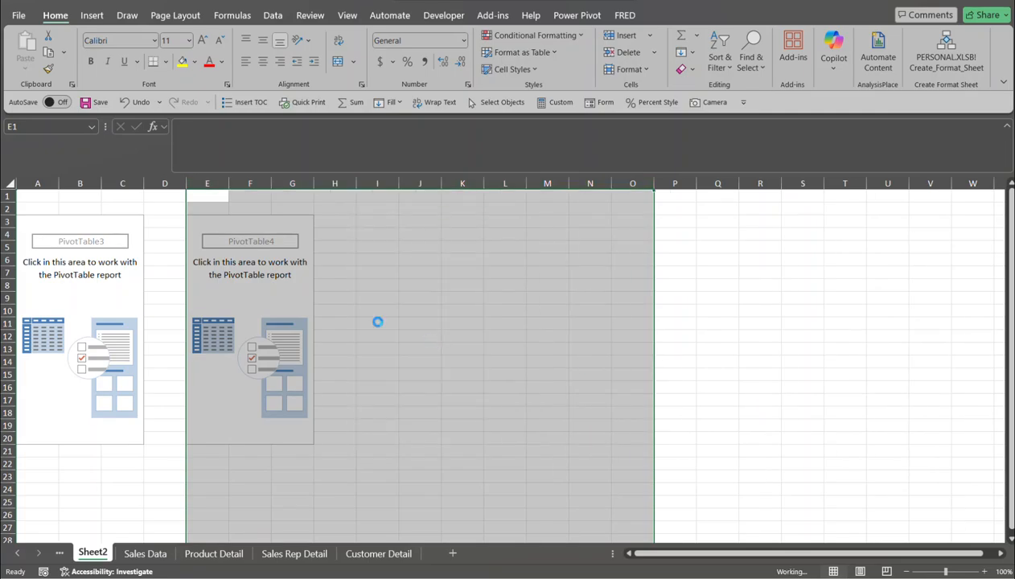
left_click(209, 243)
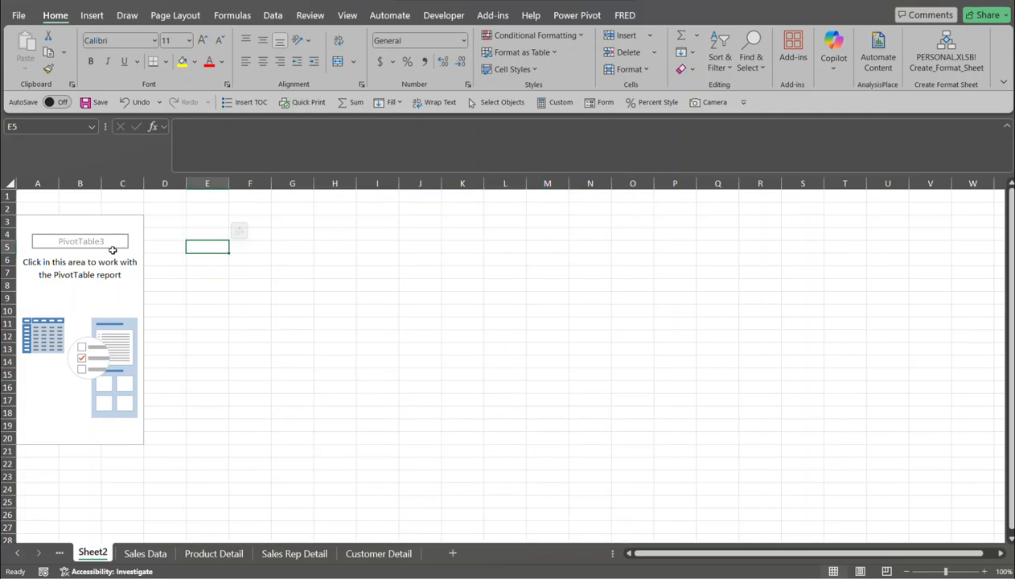
- Examine the fields of CustomerDetail, ProdDetail and SalesData in the remaining PivotTable's list of all model tables
left_click(113, 250)
left_click(123, 233)
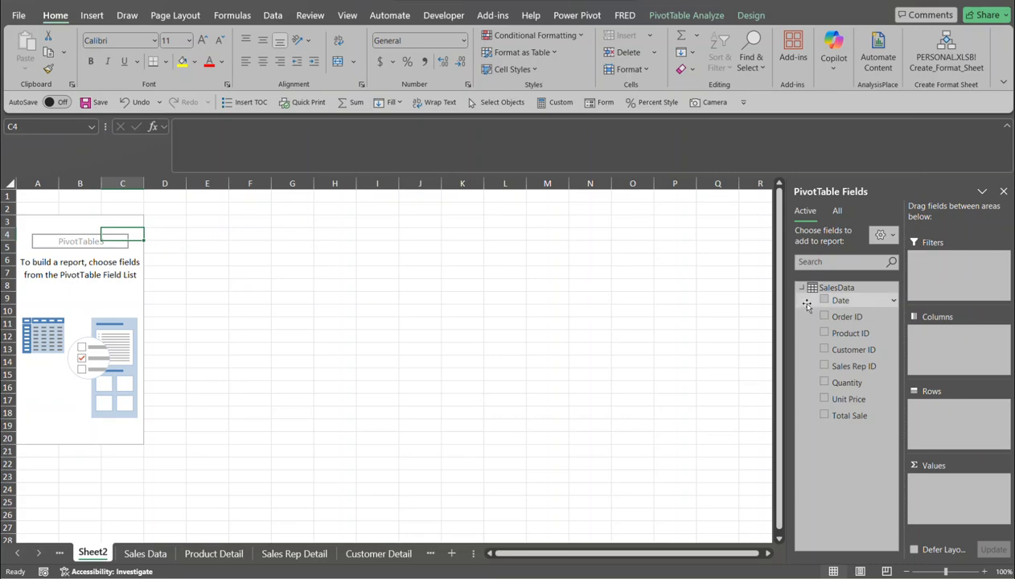
left_click(836, 214)
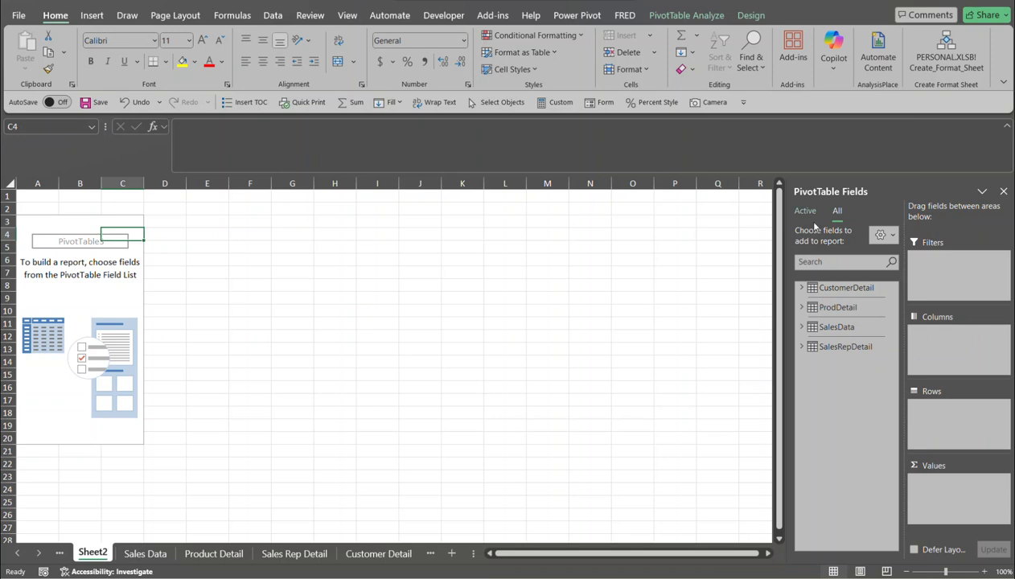
left_click(801, 287)
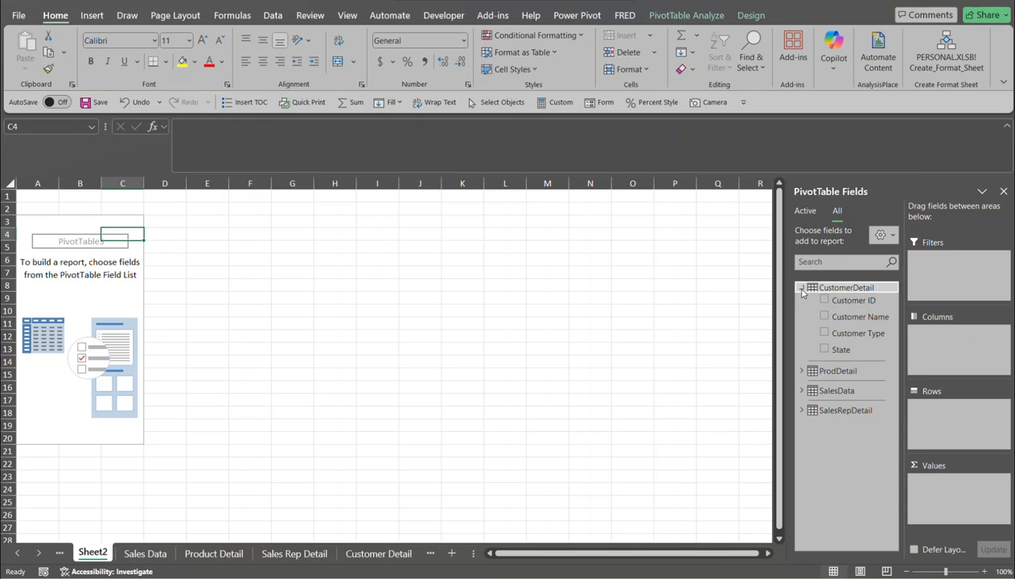
left_click(801, 370)
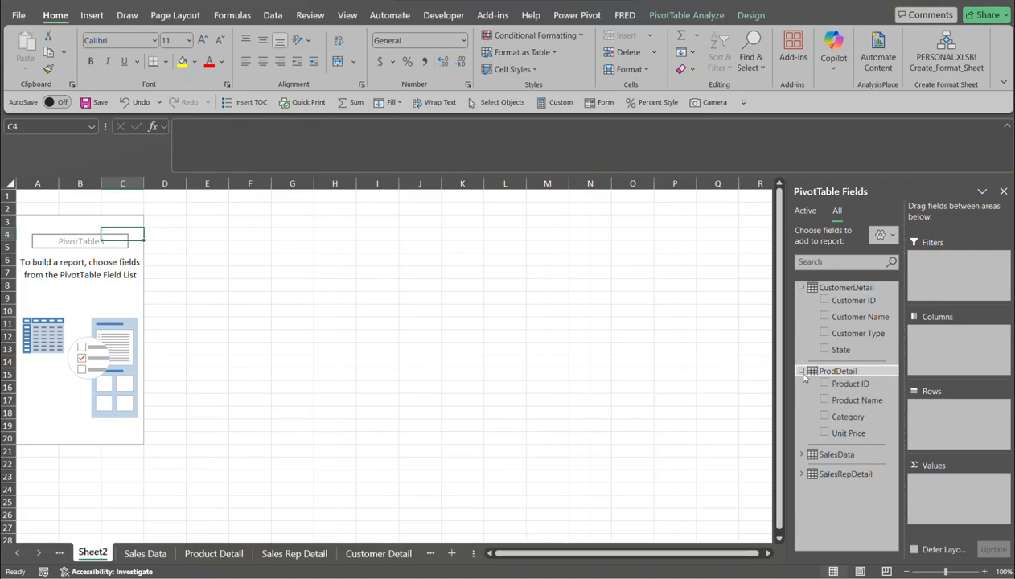
left_click(800, 454)
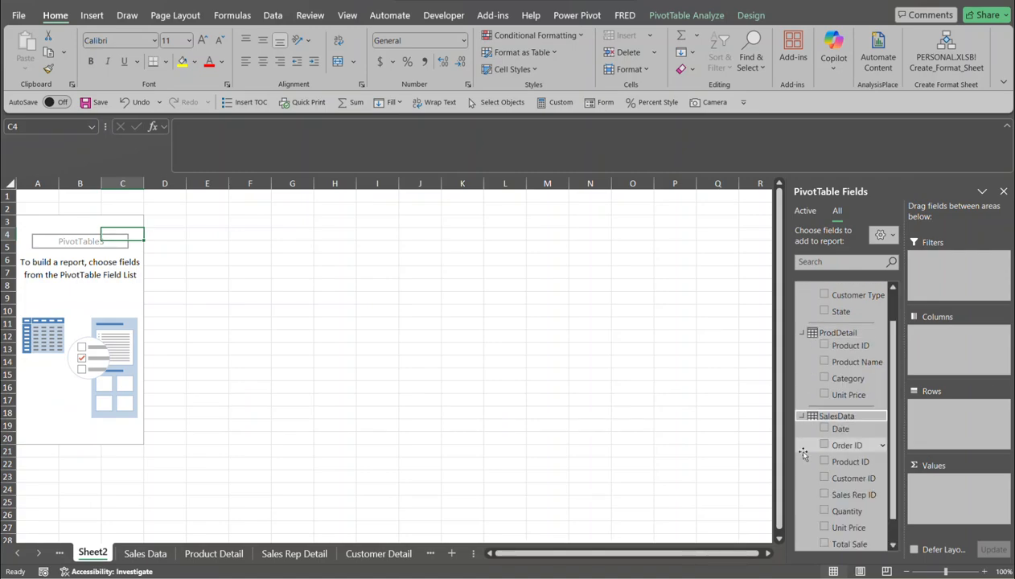
left_click(800, 415)
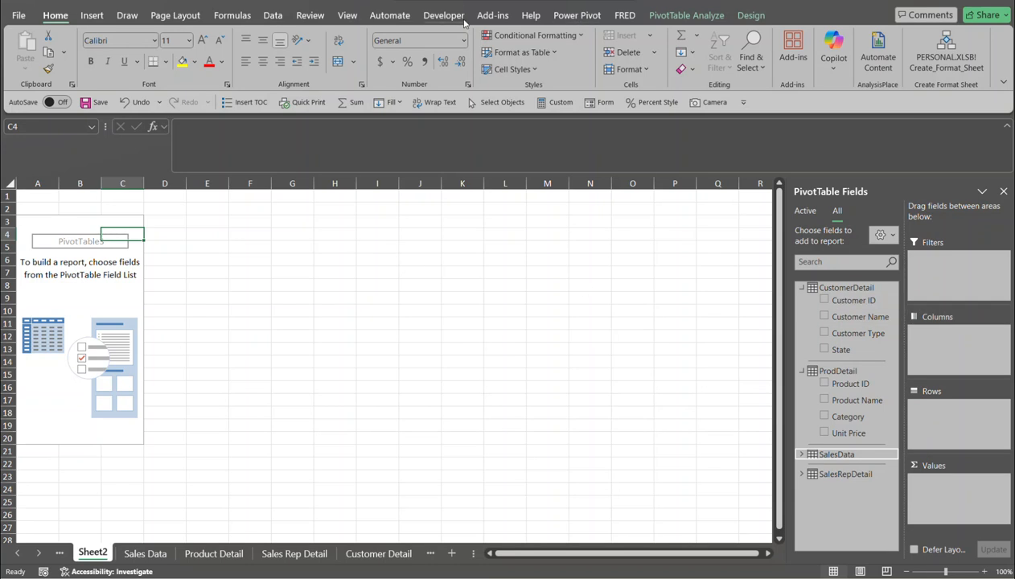
- Open the workbook's Data Model in the Power Pivot window
left_click(272, 15)
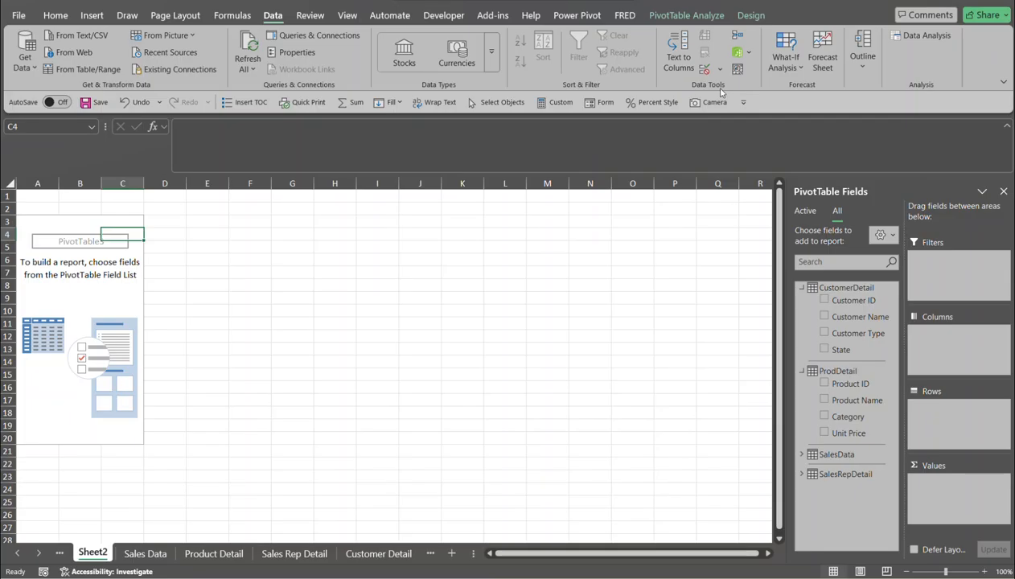
left_click(749, 54)
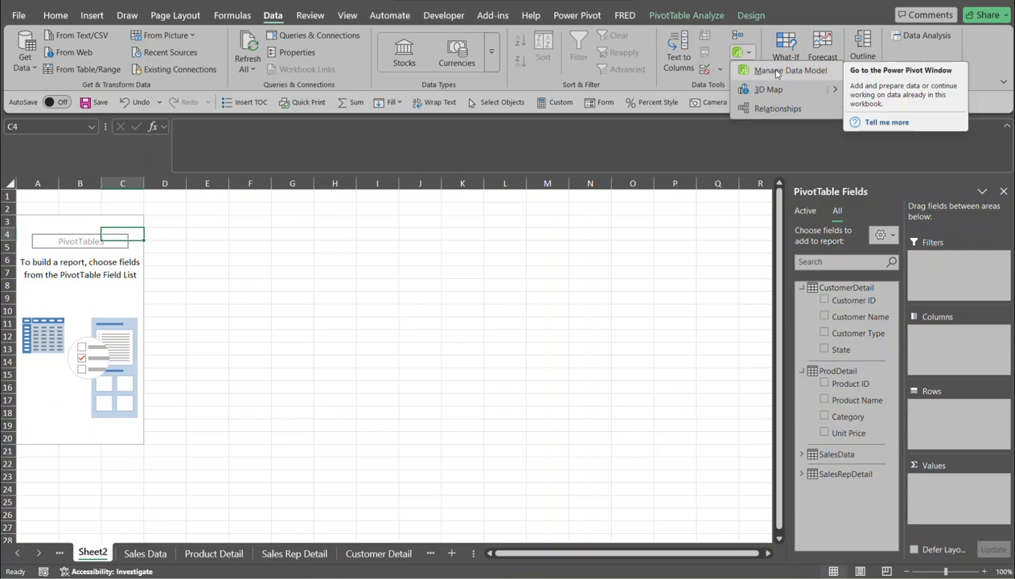
left_click(776, 71)
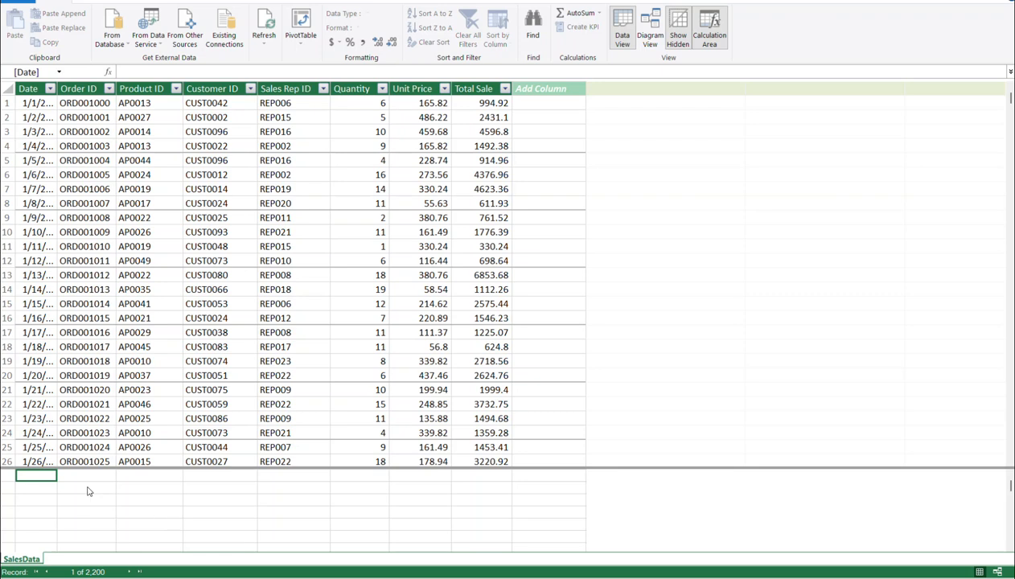
left_click(6, 560)
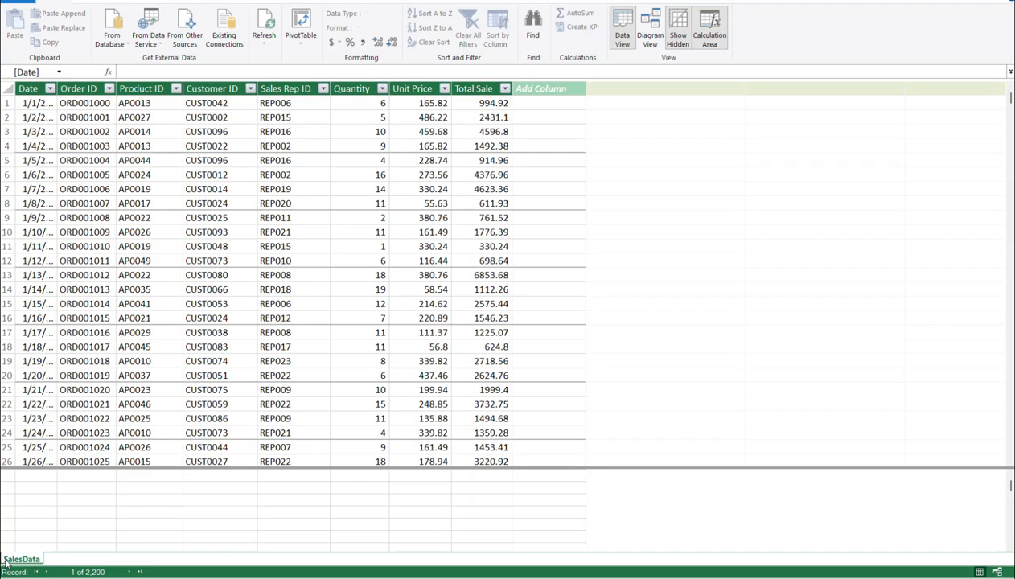
right_click(6, 565)
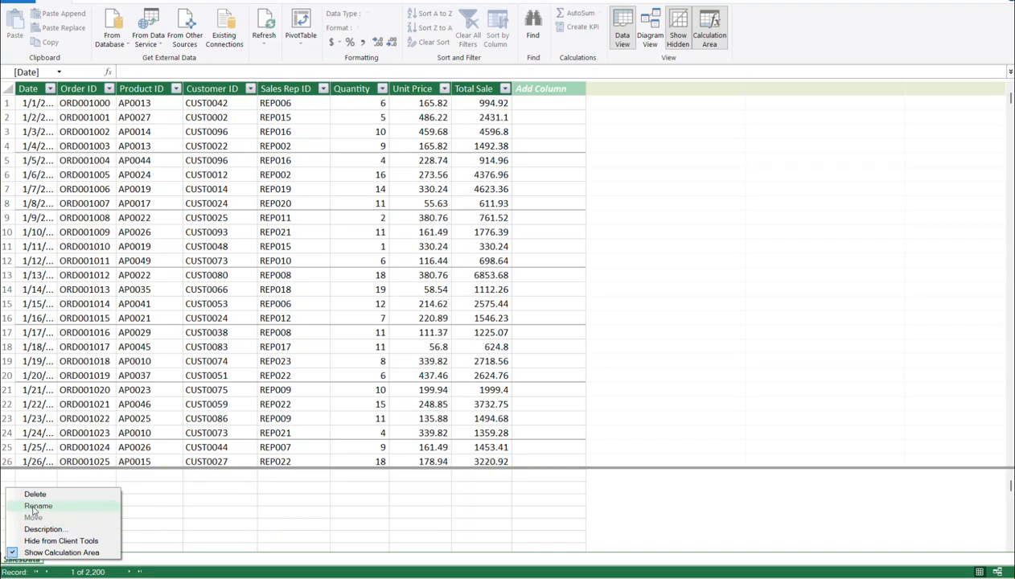
left_click(165, 488)
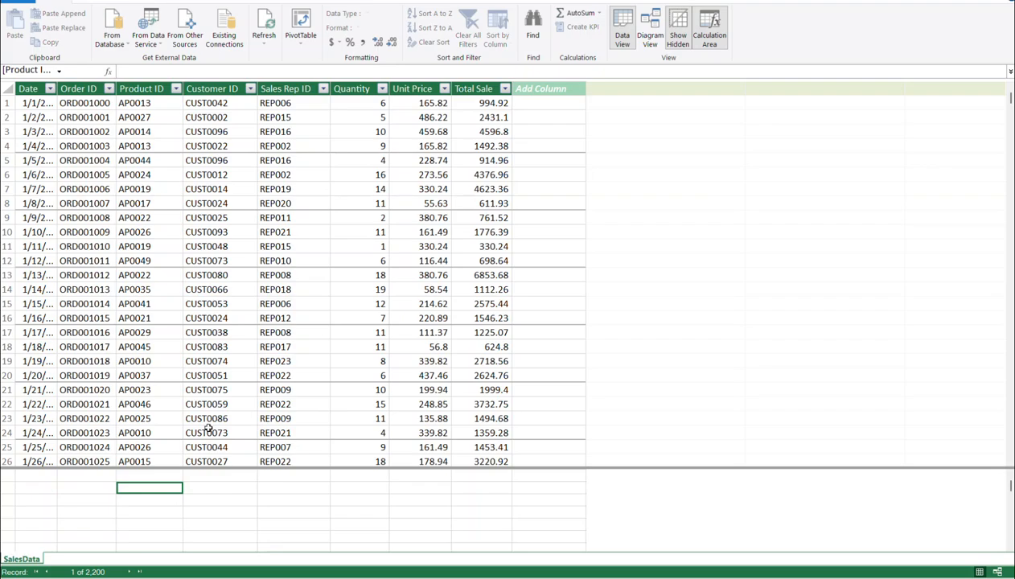
- Display the Data Model's tables in Diagram View
left_click(651, 37)
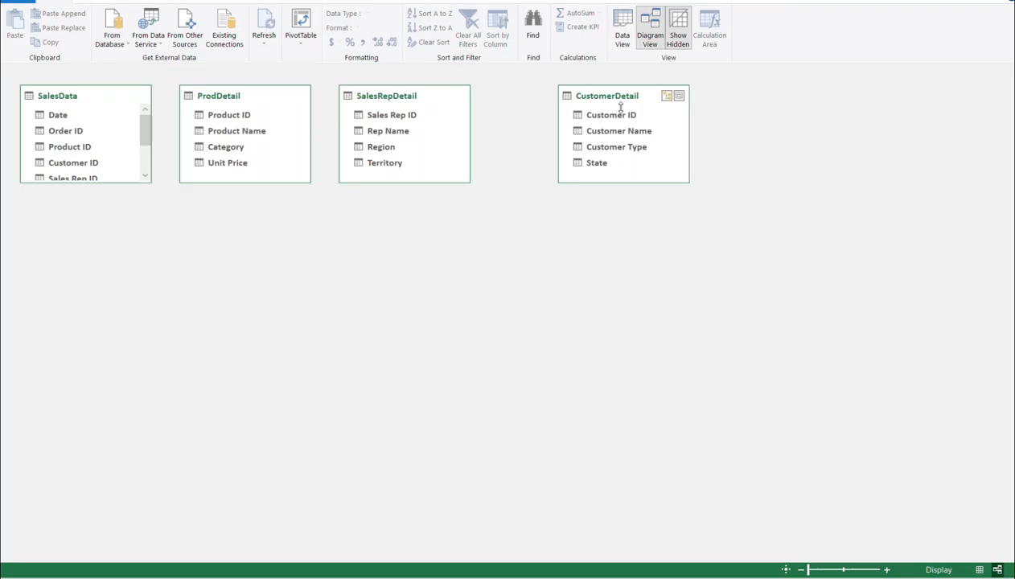
left_click(69, 99)
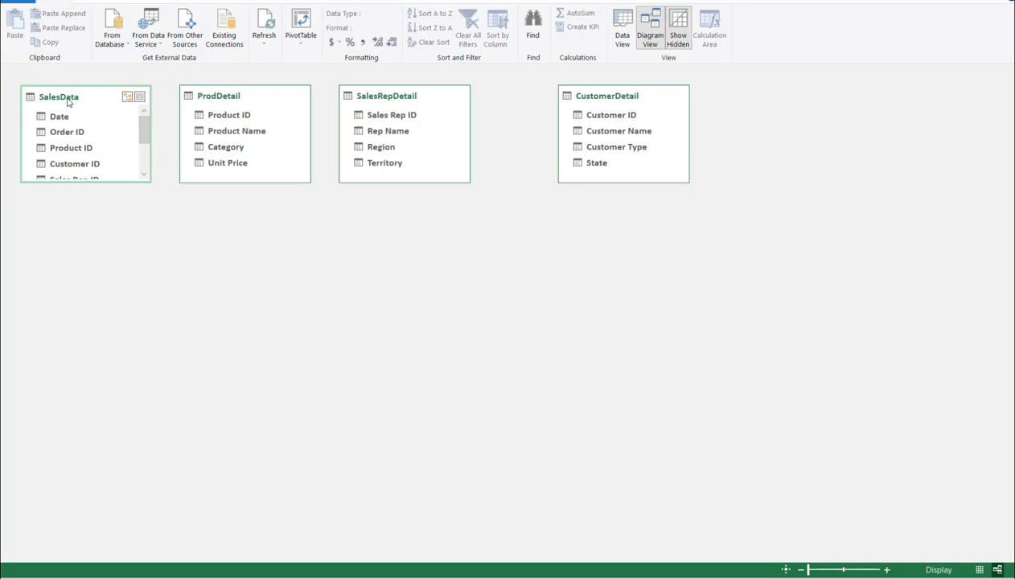
right_click(69, 102)
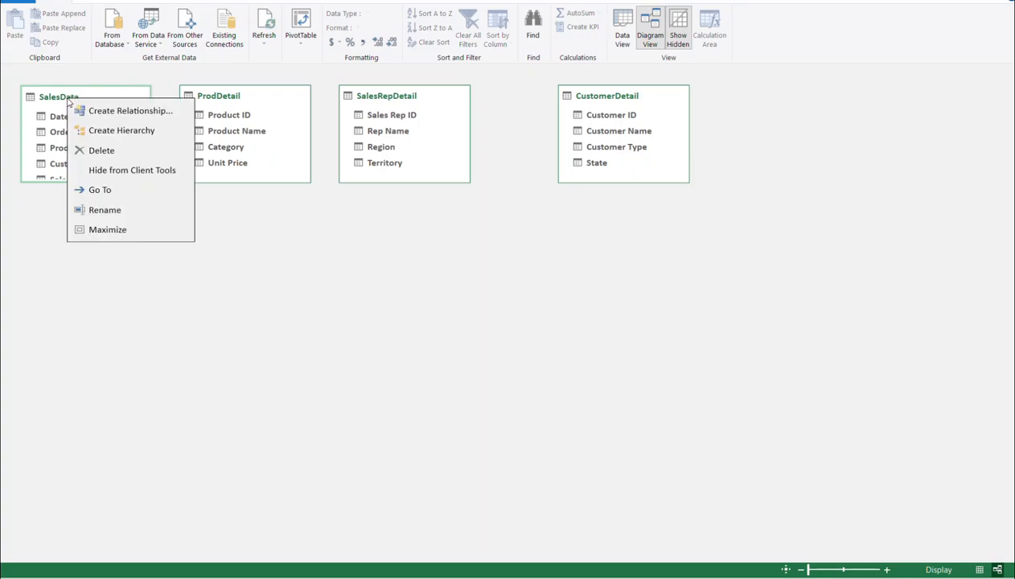
left_click(101, 212)
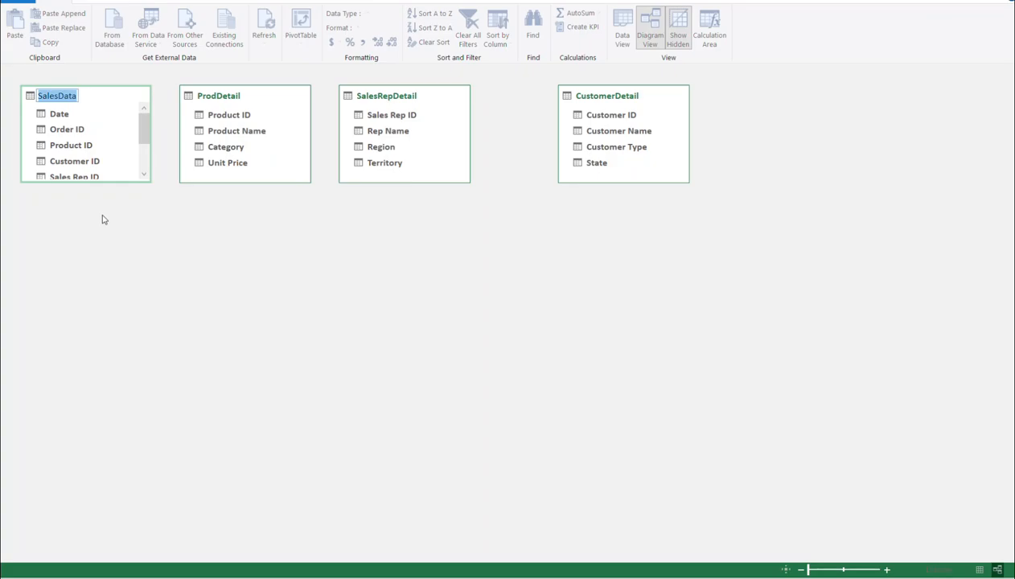
key("Return")
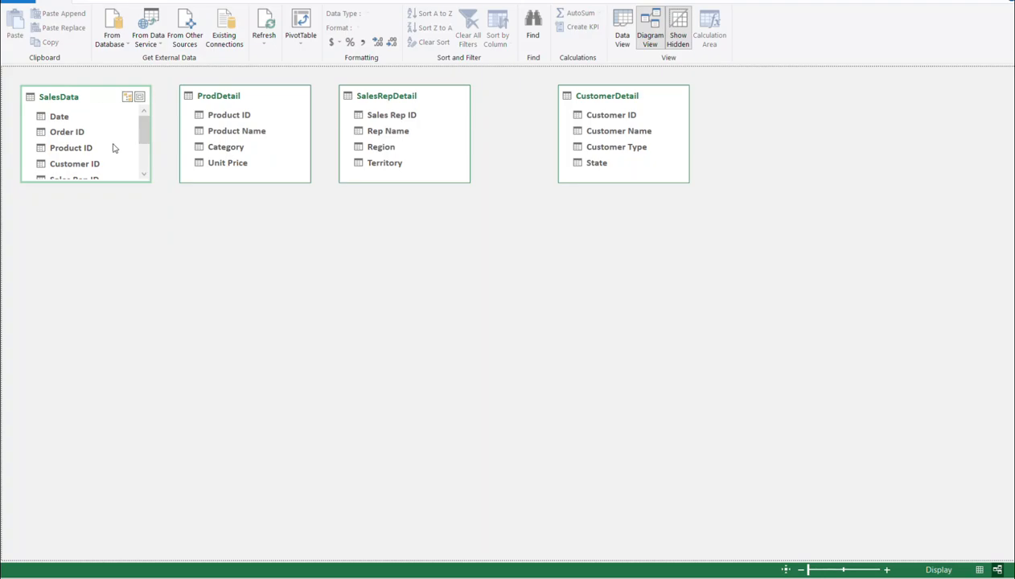
- Resize the SalesData table box to show all its fields and place it below the other tables
left_click_drag(136, 183, 133, 273)
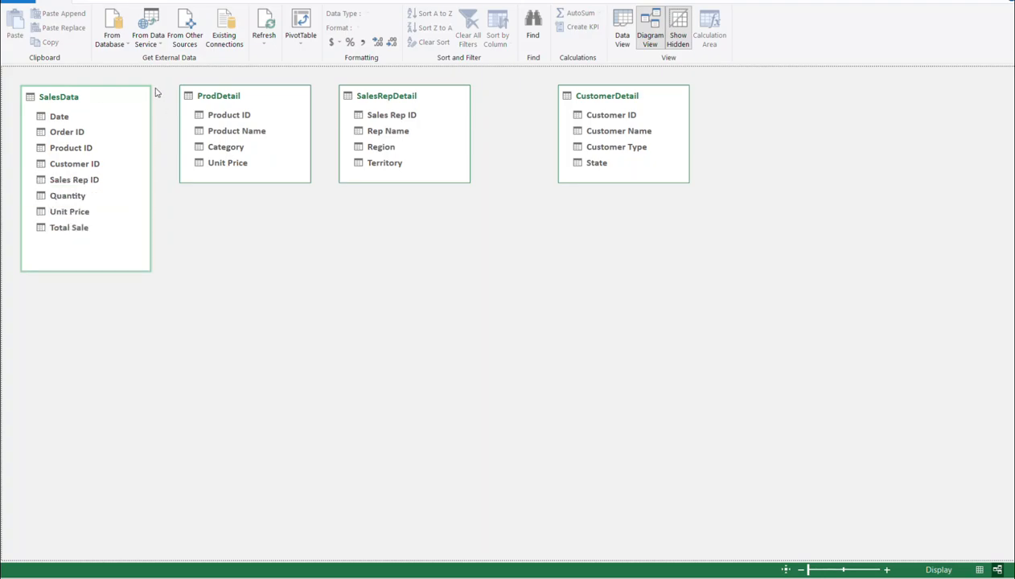
left_click_drag(146, 84, 148, 96)
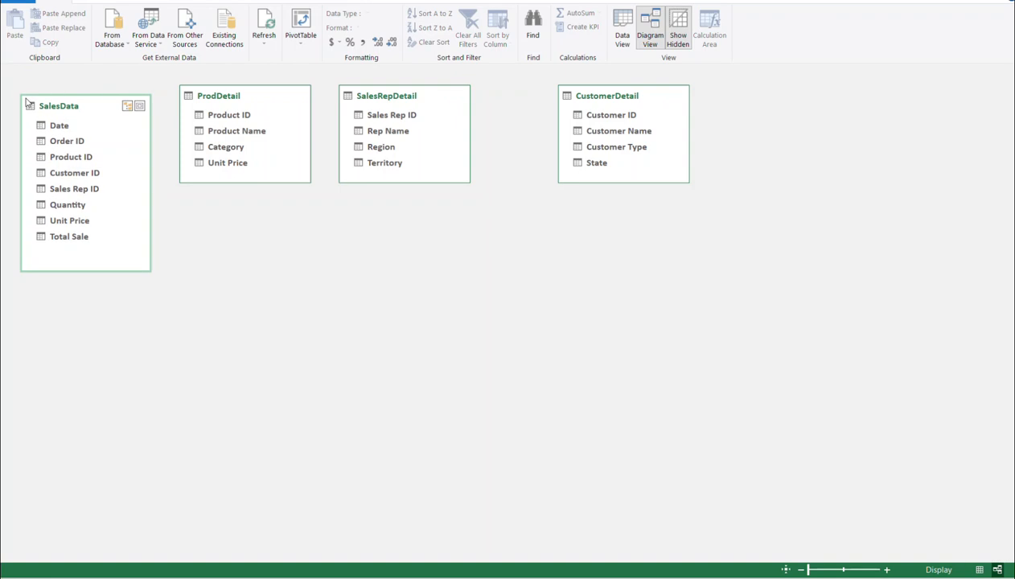
left_click_drag(17, 95, 28, 113)
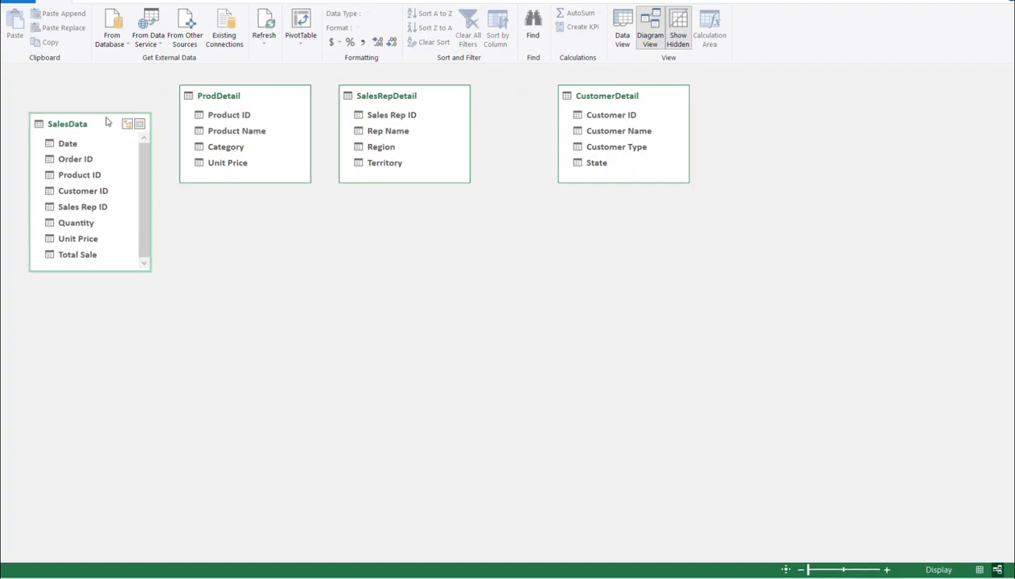
right_click(106, 121)
left_click(102, 122)
left_click_drag(91, 150, 441, 257)
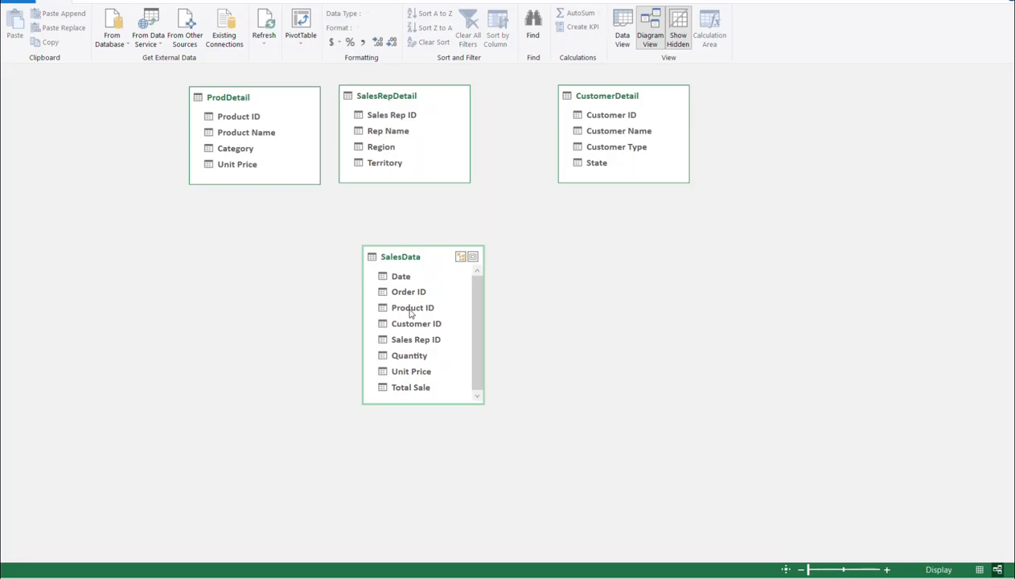
- Relate SalesData to ProdDetail through Product ID and to CustomerDetail through Customer ID
left_click_drag(409, 312, 250, 121)
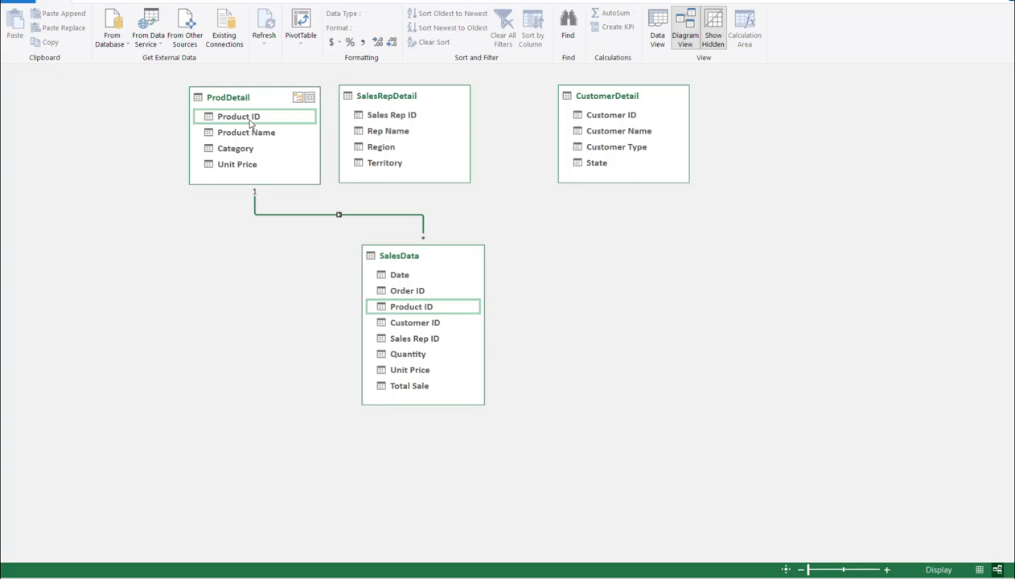
left_click(419, 324)
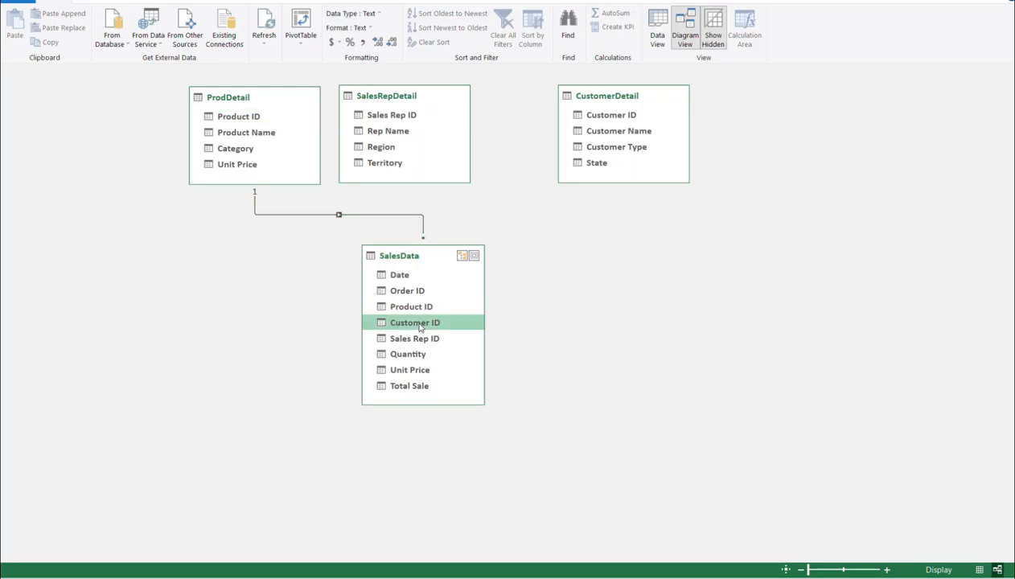
left_click_drag(419, 327, 607, 121)
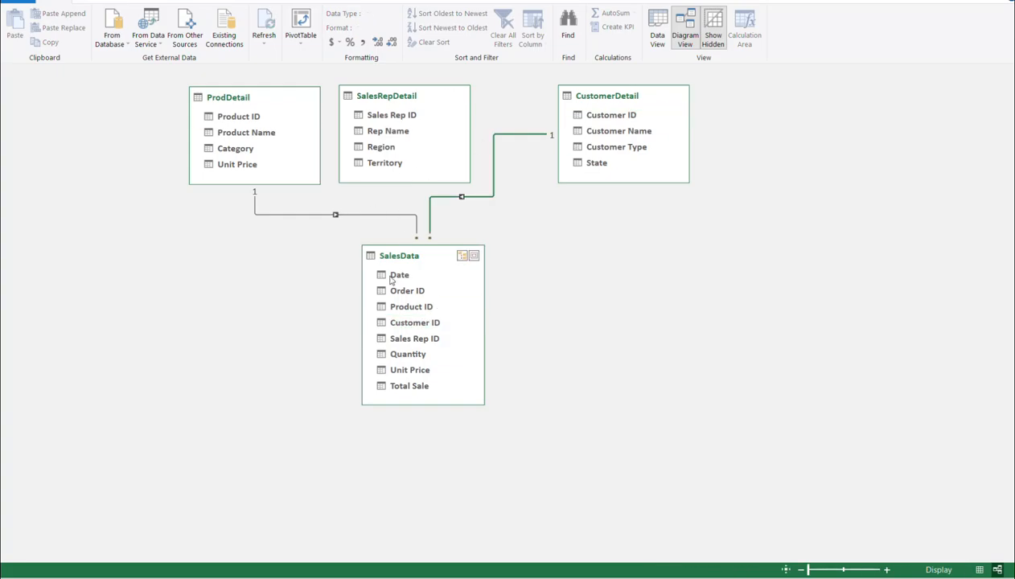
- Relate SalesData to SalesRepDetail through Sales Rep ID and return to the Excel workbook
left_click(417, 342)
left_click_drag(417, 342, 414, 119)
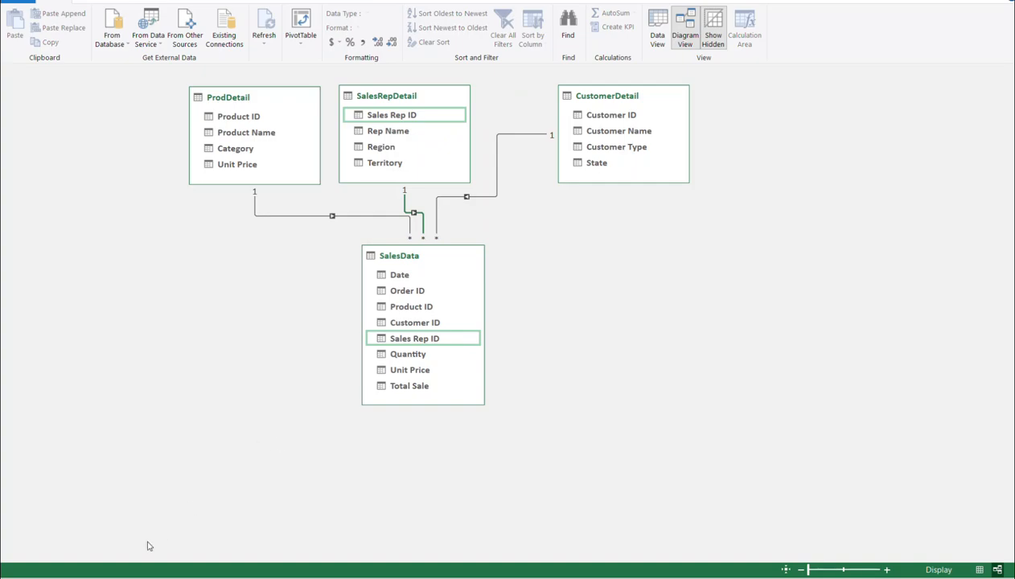
key("alt+Tab")
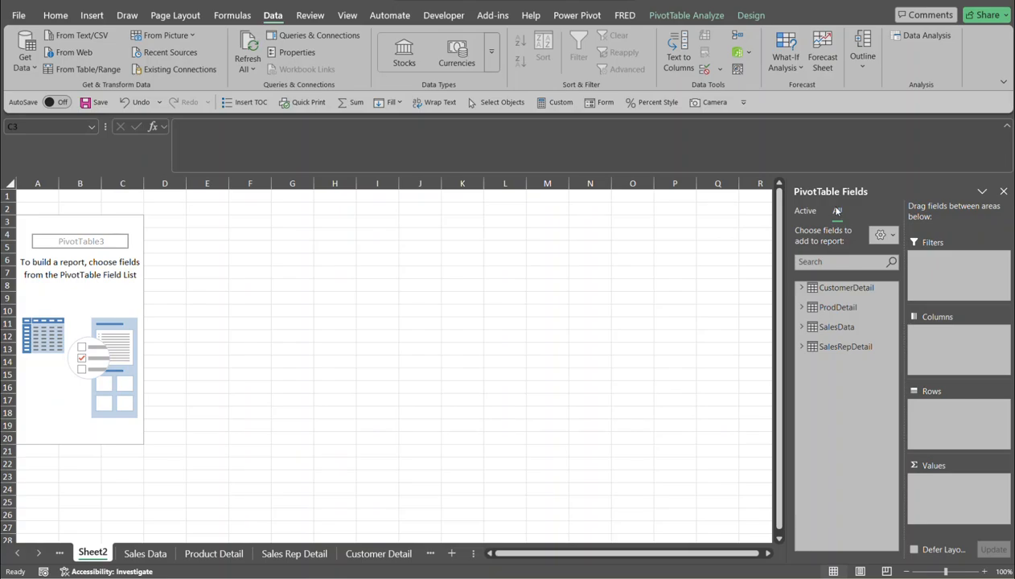
- Add Total Sale from the SalesData table to the PivotTable's values
left_click(801, 289)
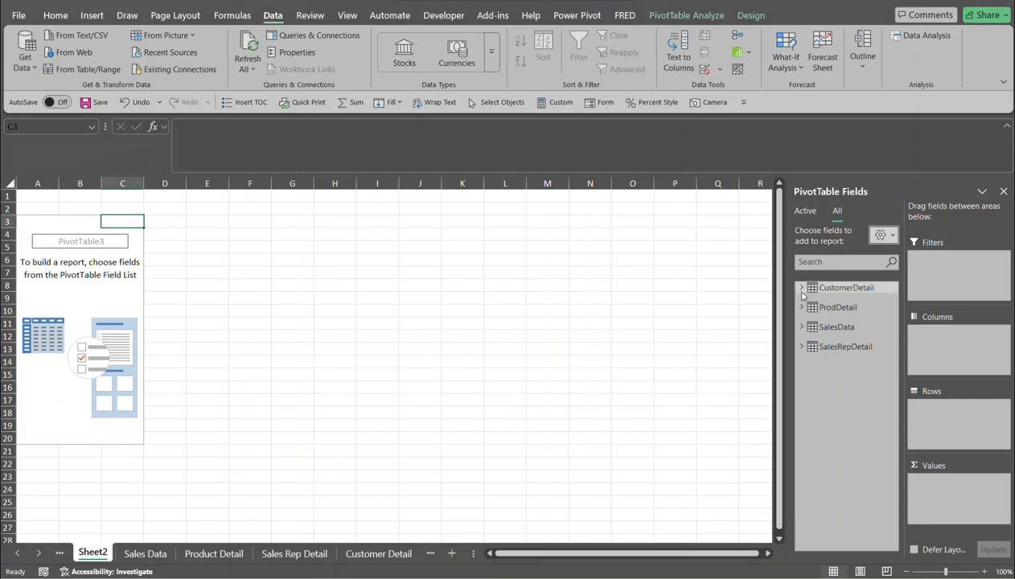
left_click(801, 290)
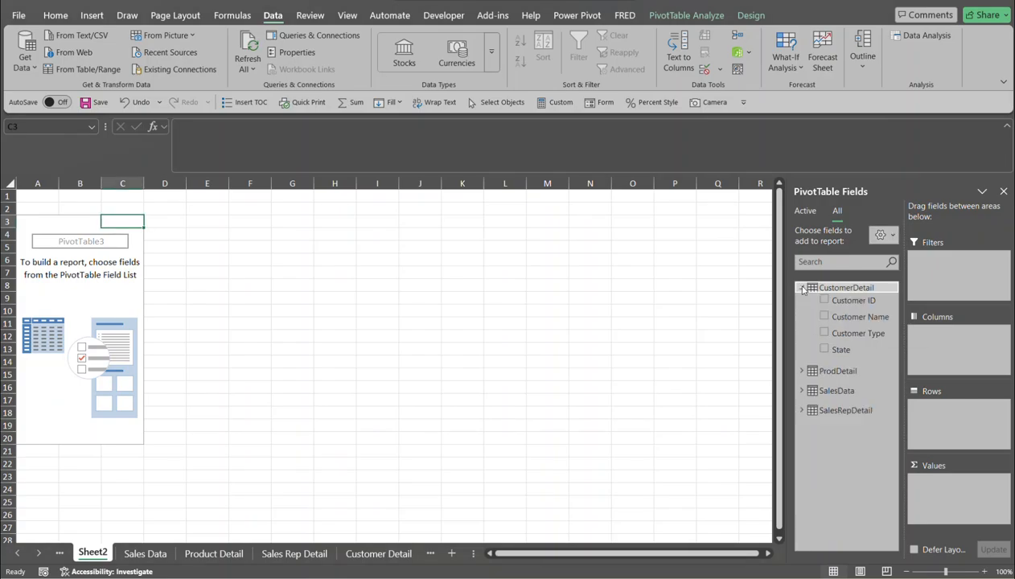
left_click(801, 370)
left_click(801, 454)
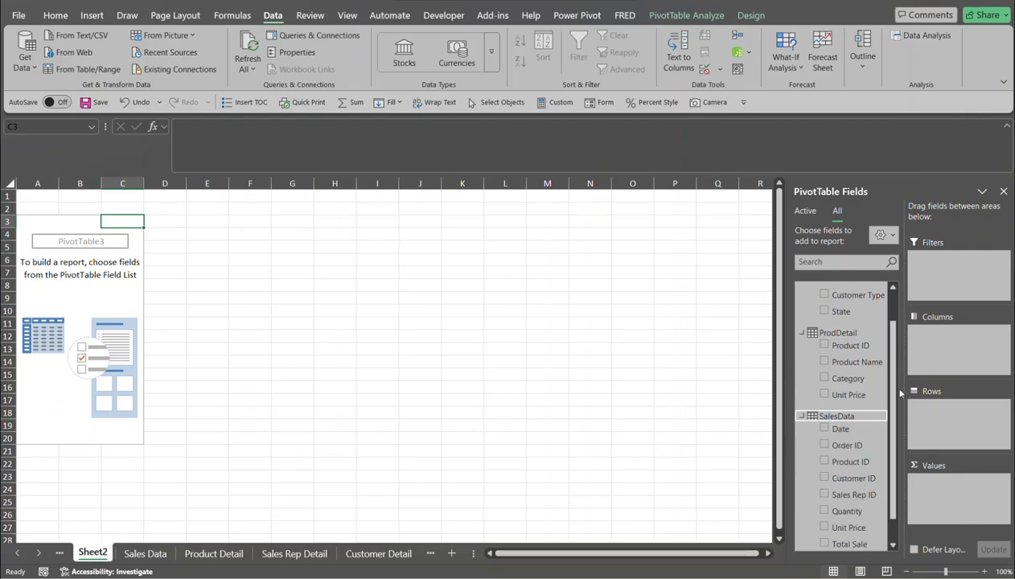
scroll(901, 393, "up", 2)
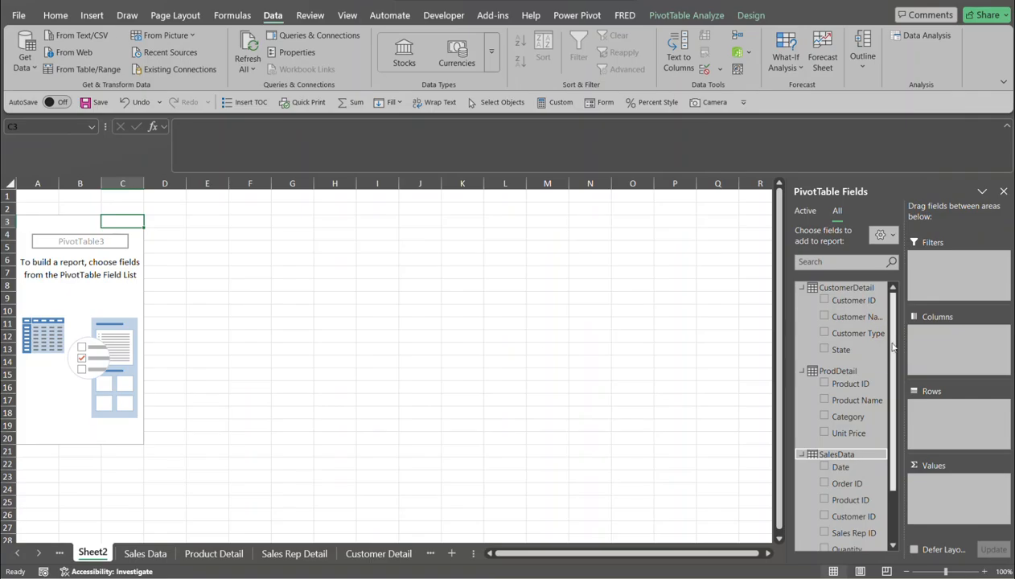
scroll(880, 370, "down", 2)
left_click_drag(861, 516, 943, 477)
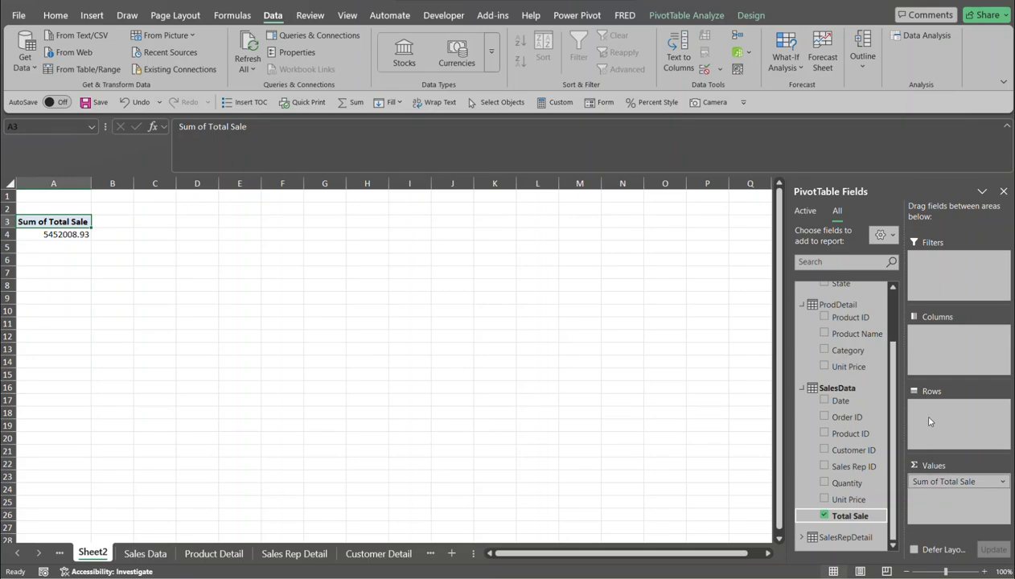
left_click_drag(895, 438, 904, 336)
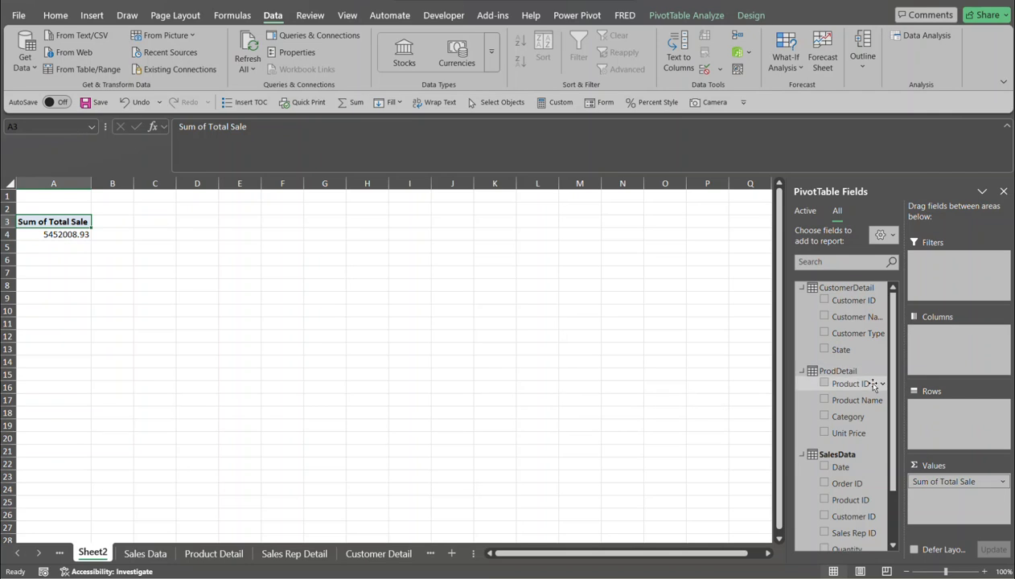
- Add Category from ProdDetail to the PivotTable's rows and paste a copy of the whole PivotTable at cell A13
left_click_drag(847, 416, 936, 411)
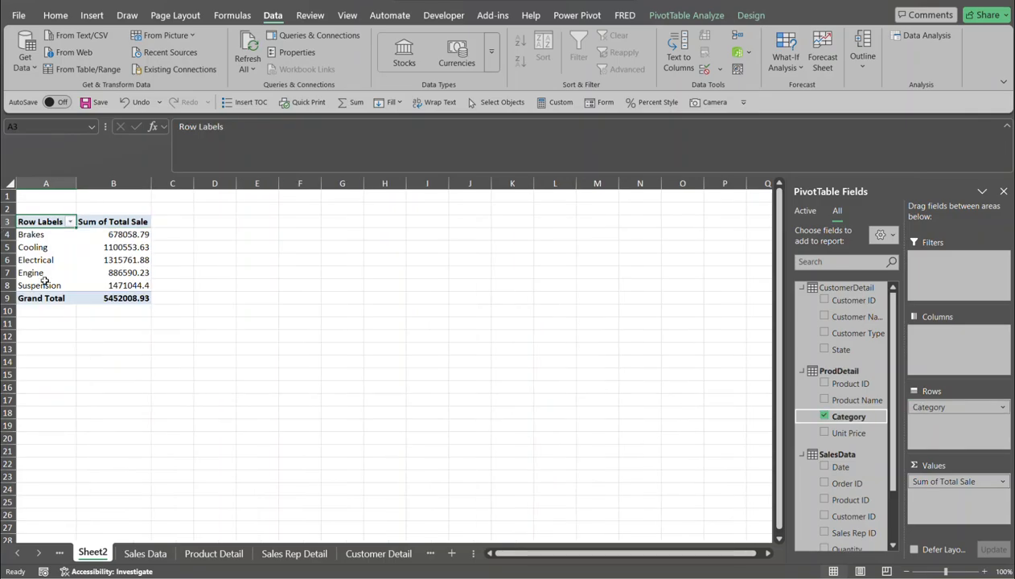
mouse_move(141, 262)
left_click_drag(38, 221, 114, 296)
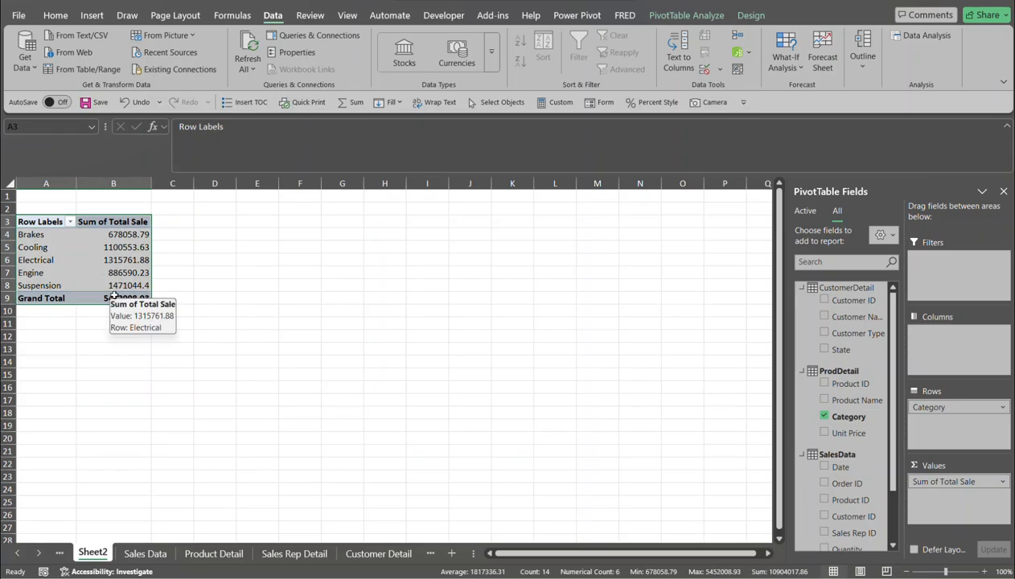
key("ctrl+c")
left_click(44, 342)
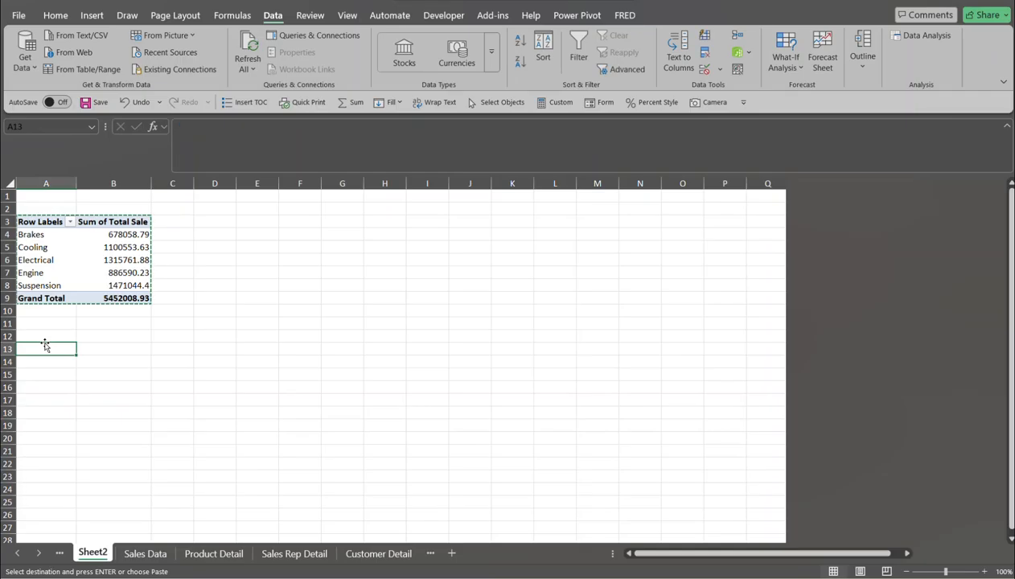
key("ctrl+v")
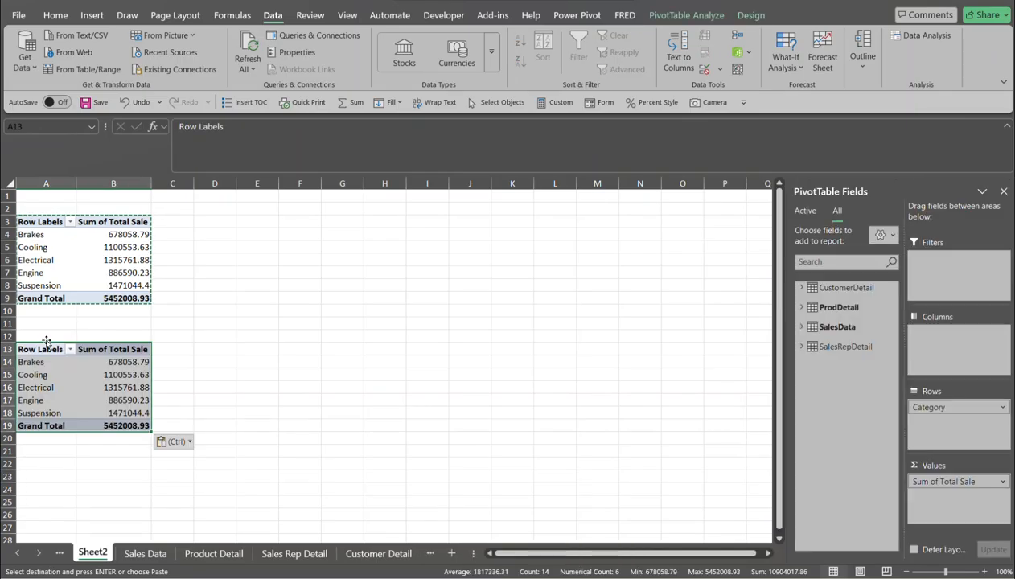
key("Escape")
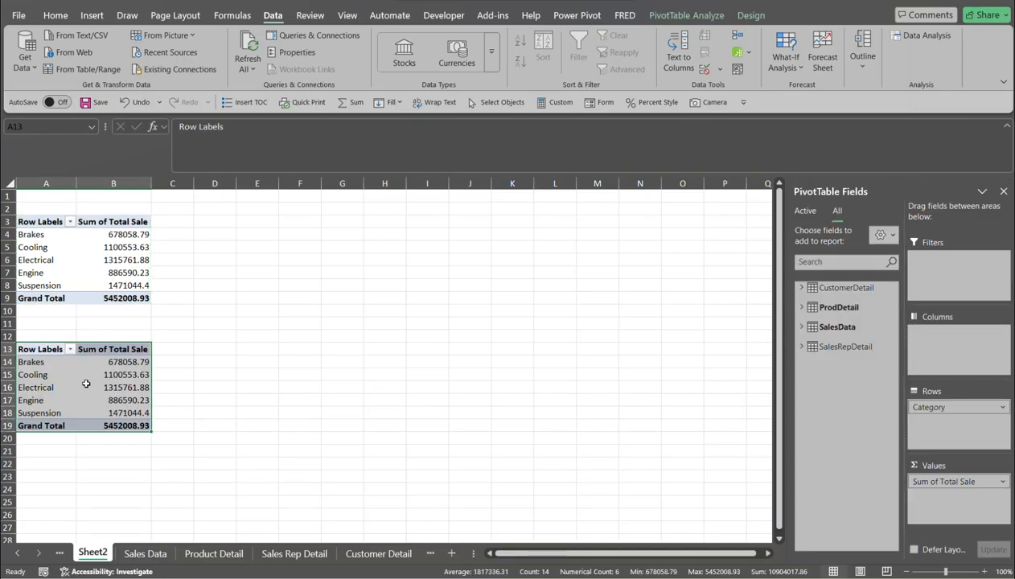
- In the copied PivotTable, replace Total Sale in the values with a count of Order ID from SalesData
mouse_move(86, 384)
left_click(98, 379)
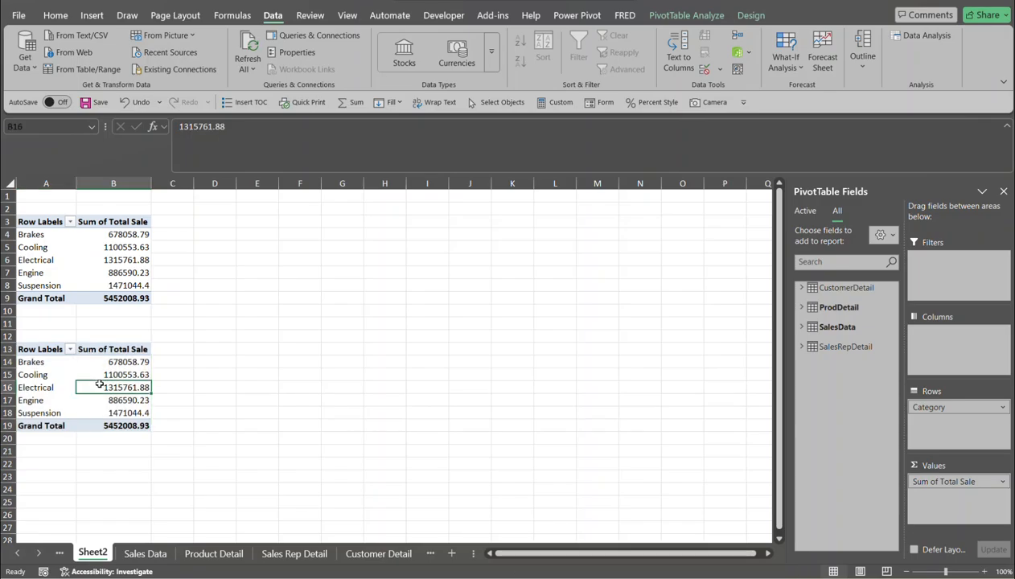
left_click(802, 347)
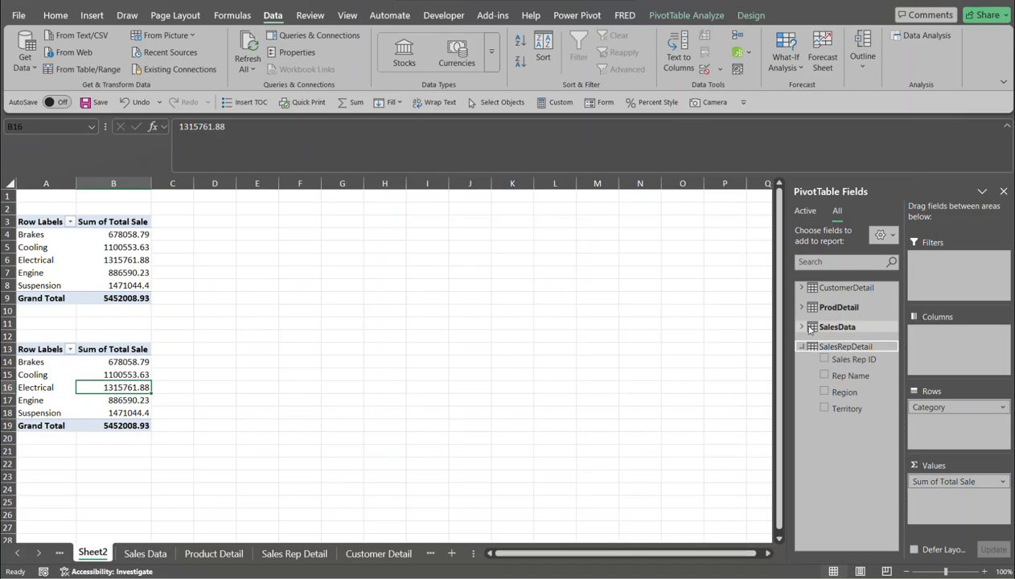
left_click(805, 328)
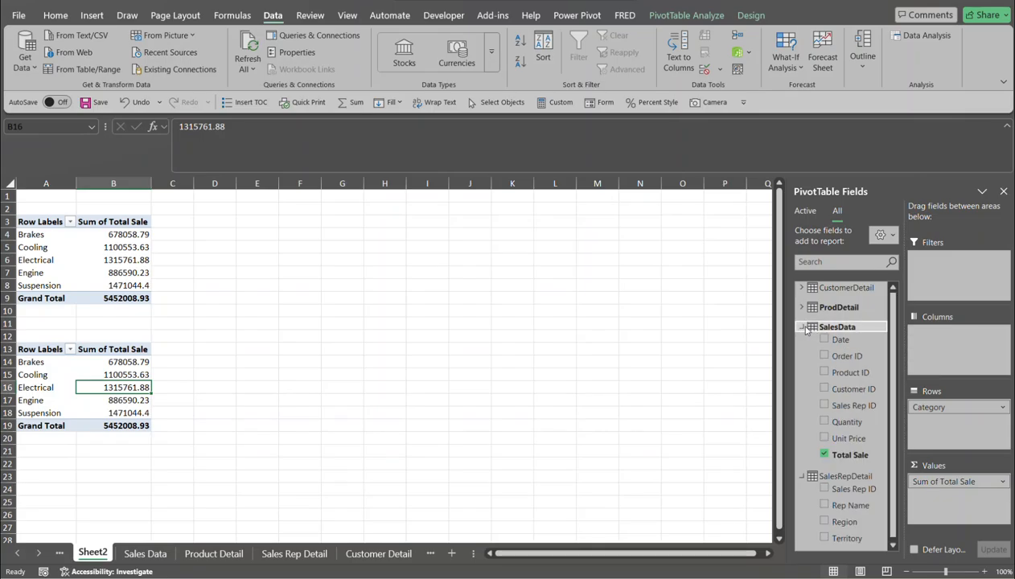
left_click_drag(945, 481, 812, 482)
left_click_drag(840, 356, 934, 492)
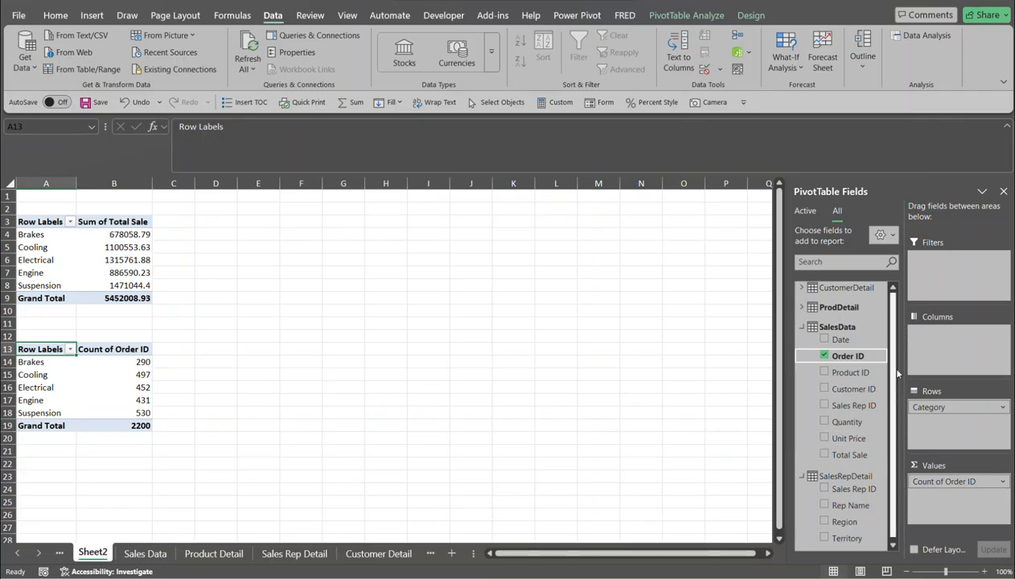
- Replace Category in the second PivotTable's rows with Customer Type from the CustomerDetail table
left_click(801, 307)
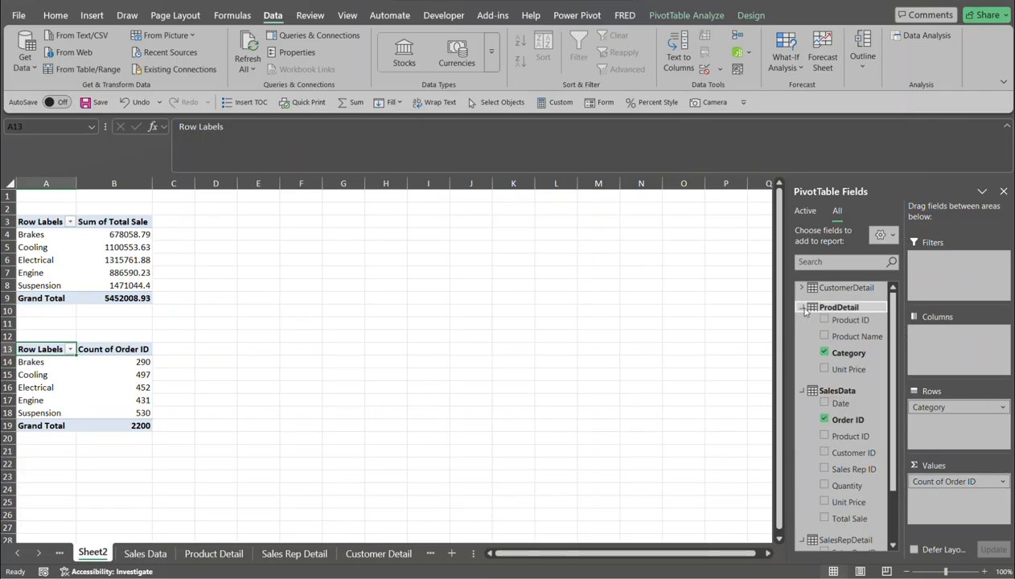
left_click_drag(920, 405, 844, 390)
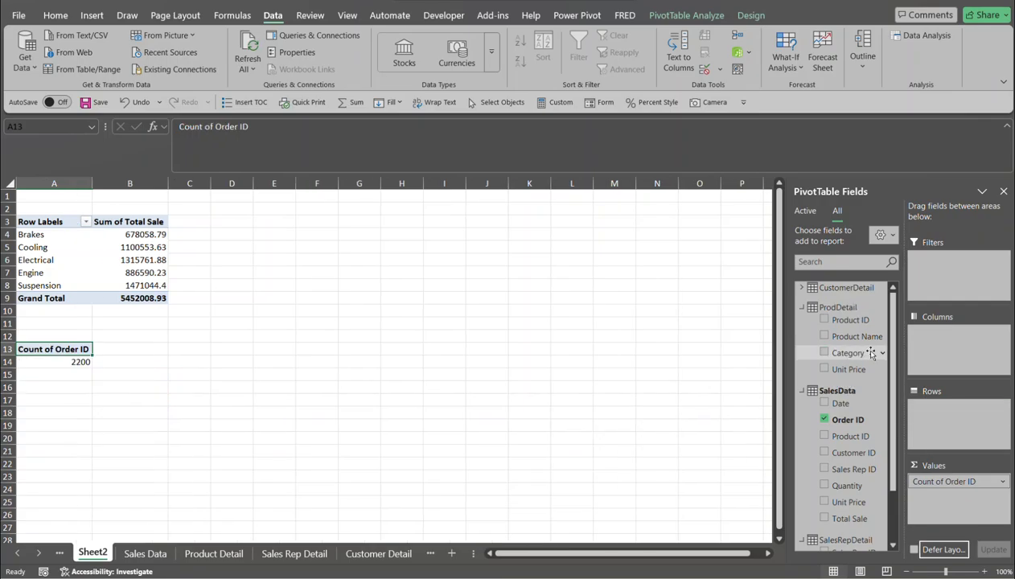
left_click(801, 287)
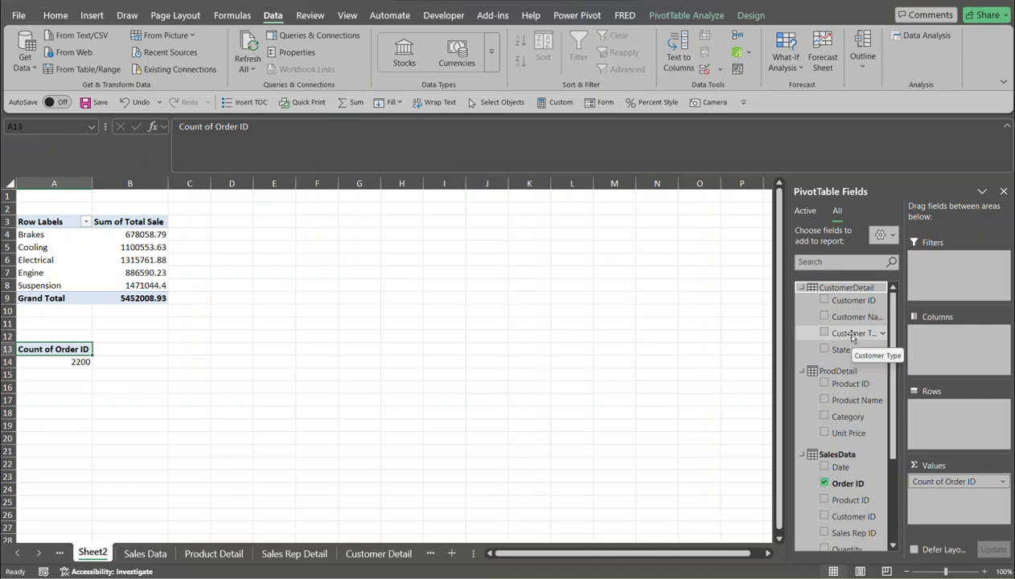
left_click_drag(852, 334, 945, 412)
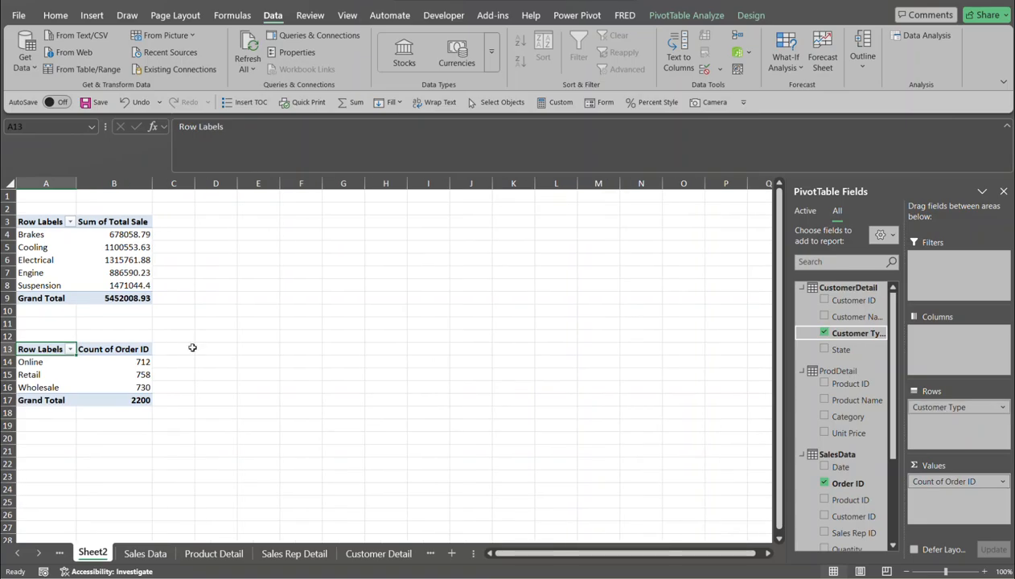